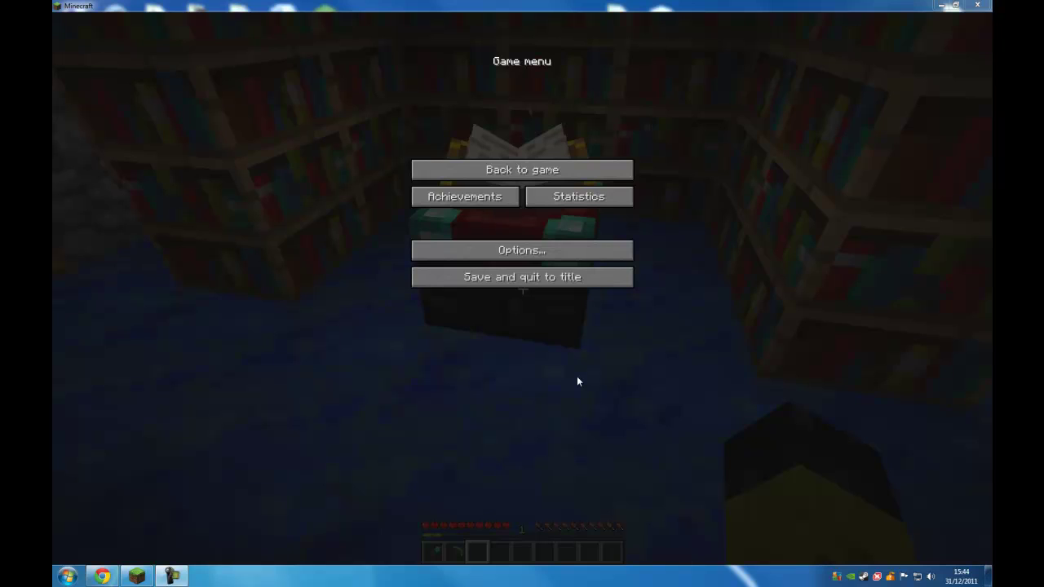
- Resume the game and look around the enchanting table and its surrounding bookshelves
left_click(515, 163)
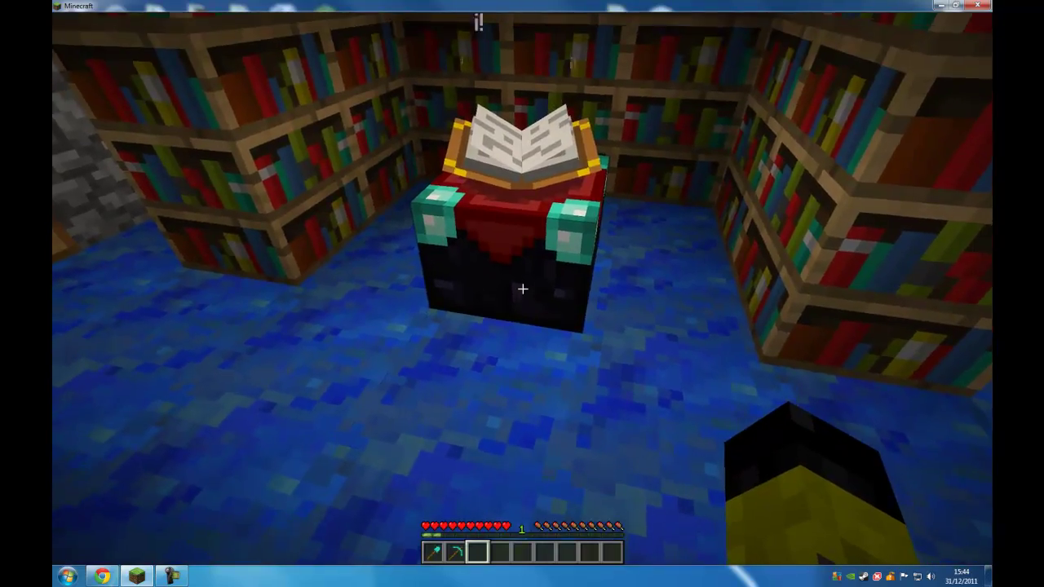
key("s")
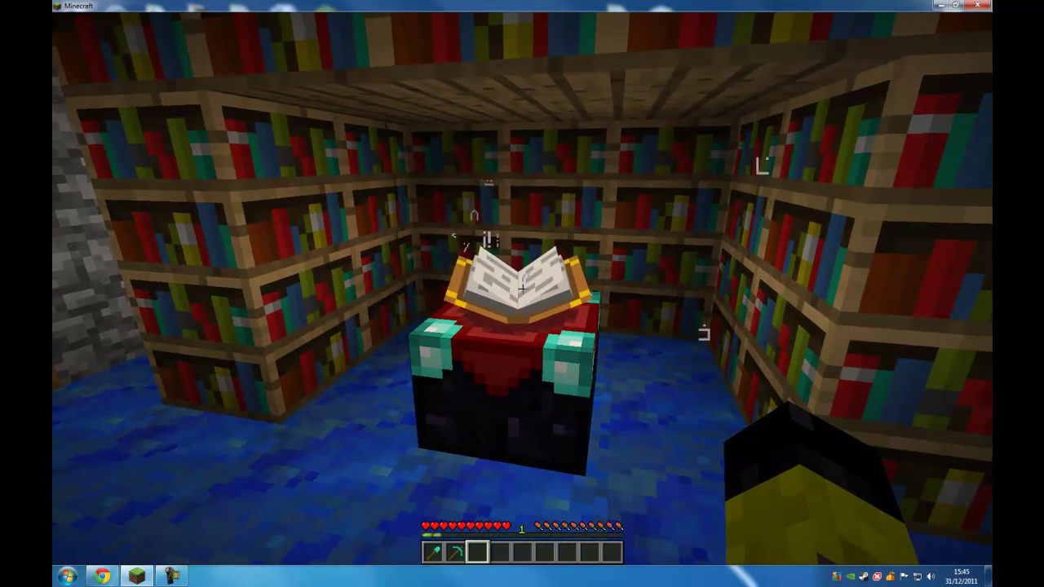
scroll(521, 287, "down", 2)
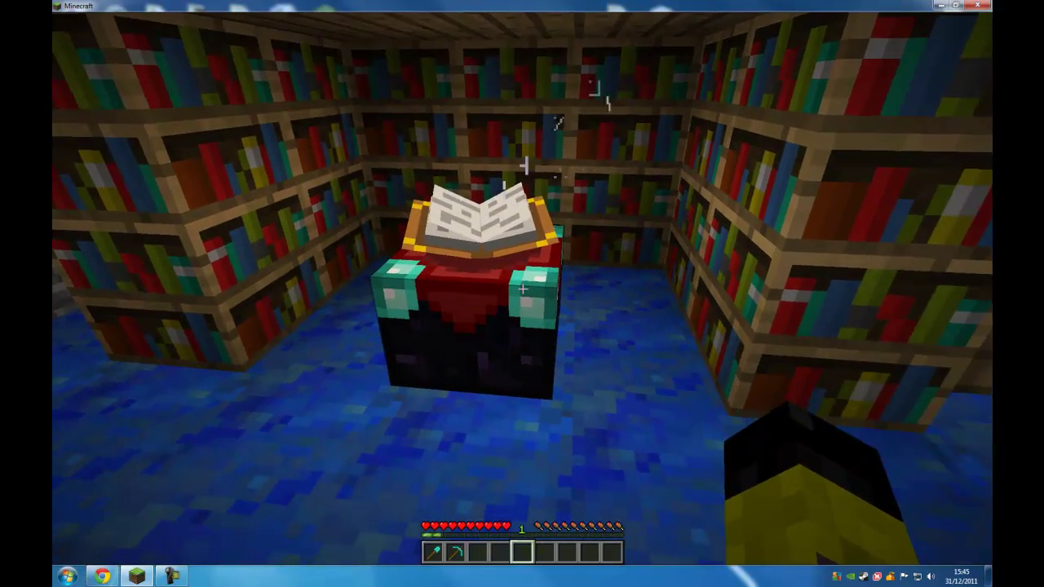
key("w")
key("s")
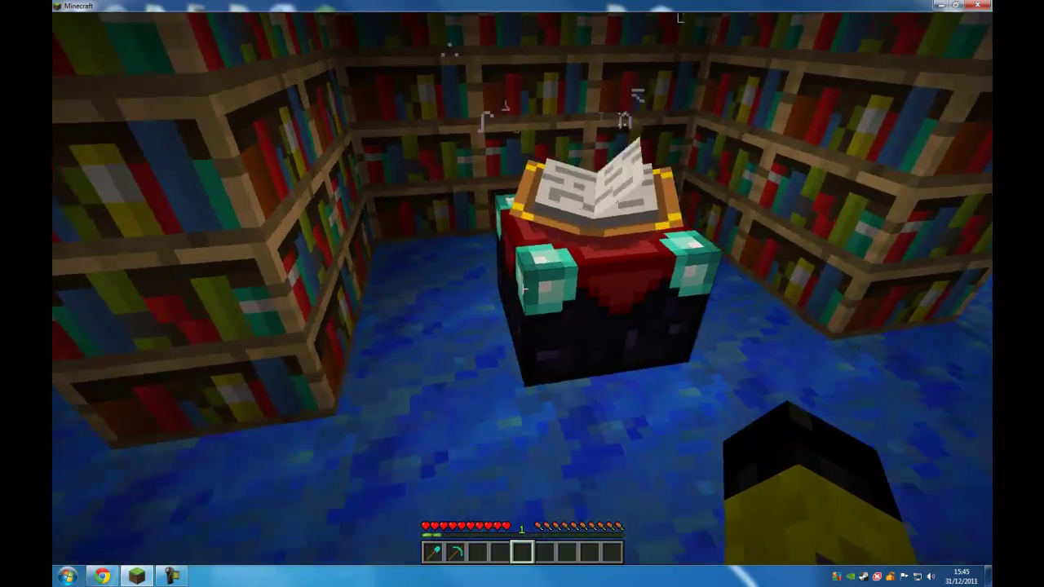
key("w")
key("s")
key("w")
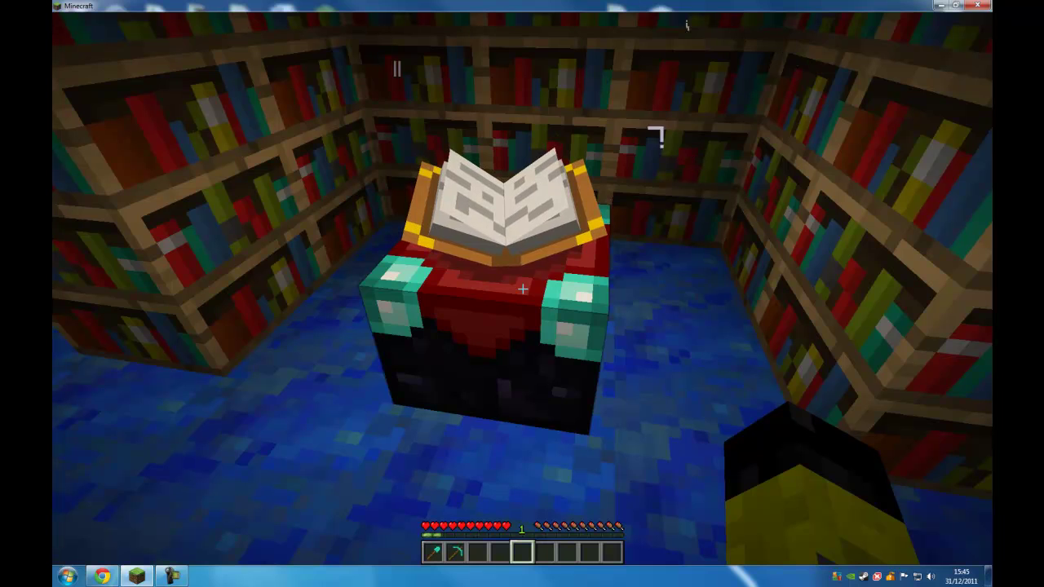
- Save the world and quit to the title screen
key("Escape")
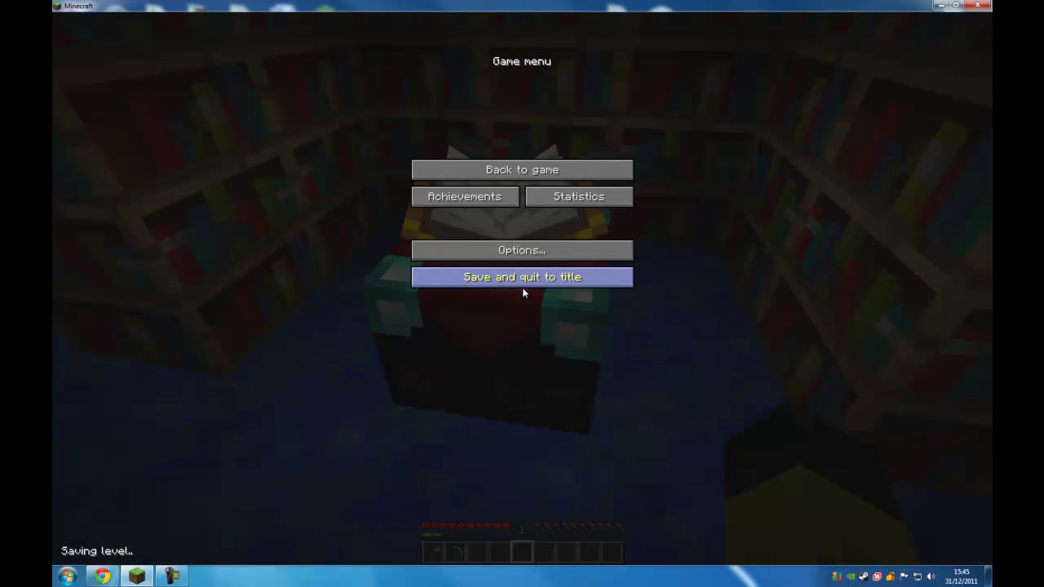
left_click(513, 278)
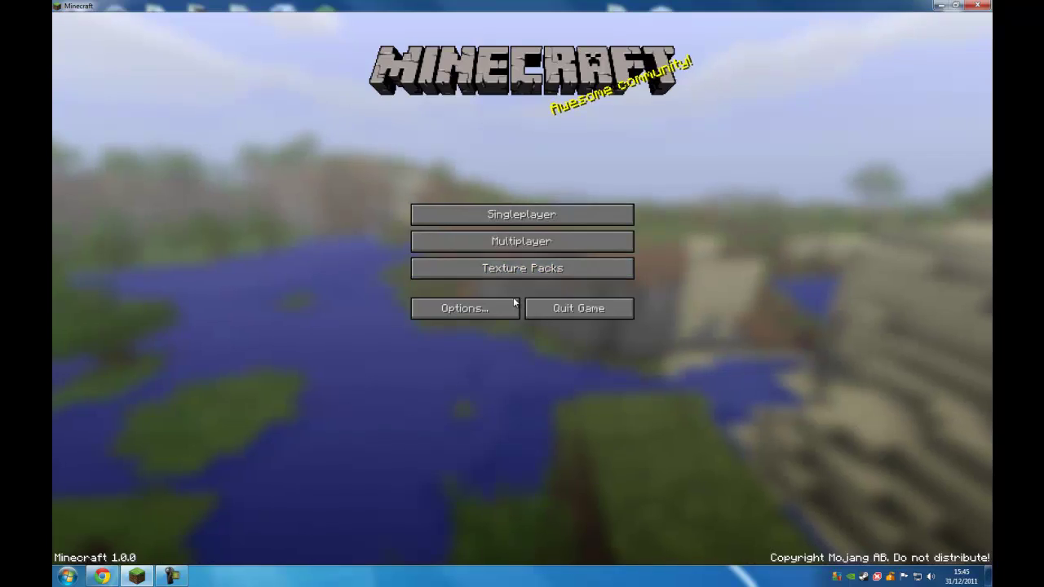
- Switch to Chrome and download NBTedit from the main download link in the NBTEDIT forum post
left_click(101, 577)
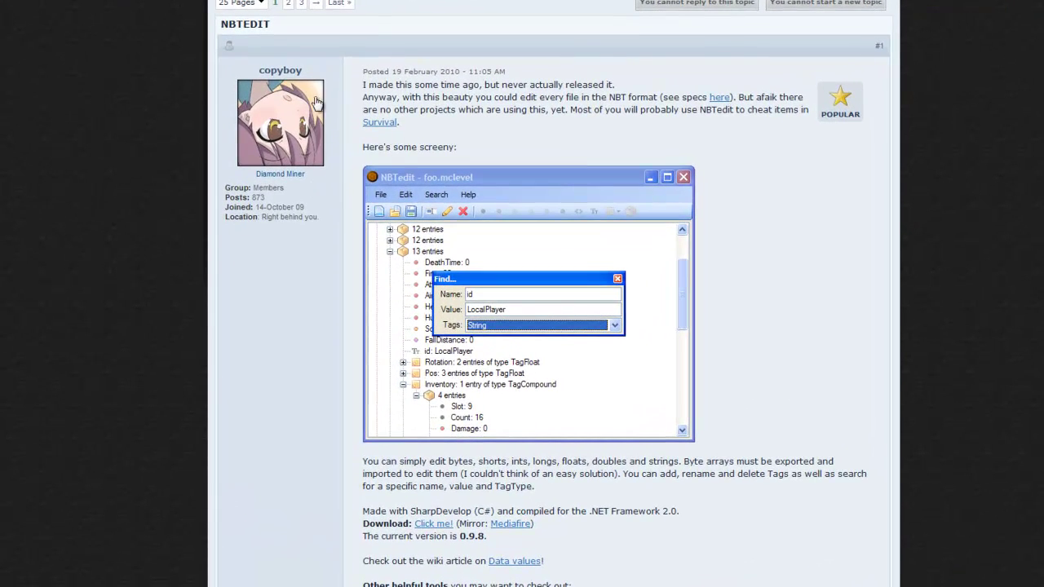
left_click_drag(249, 71, 322, 75)
left_click(302, 287)
scroll(530, 178, "down", 2)
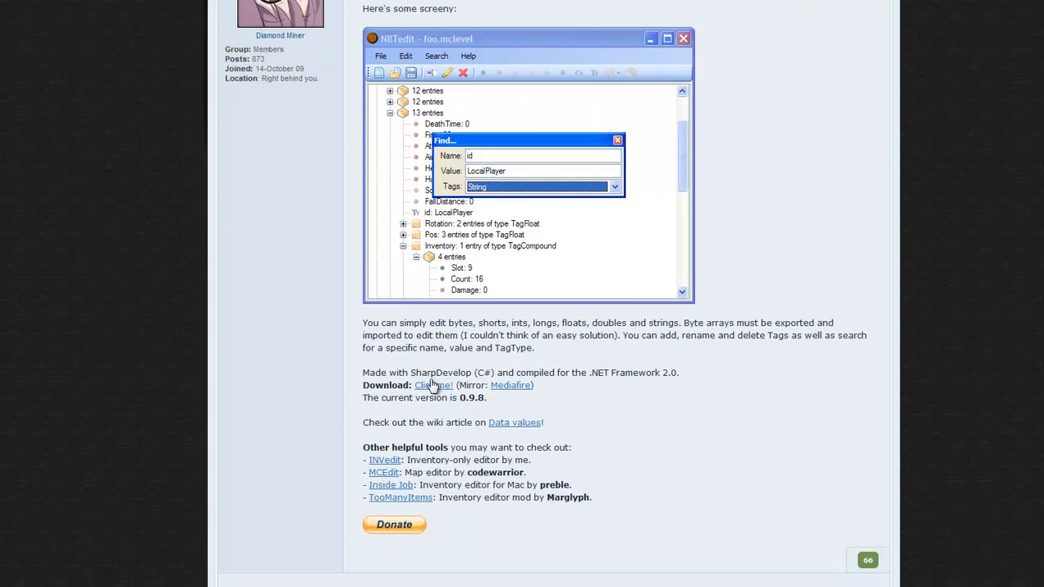
left_click_drag(361, 384, 543, 384)
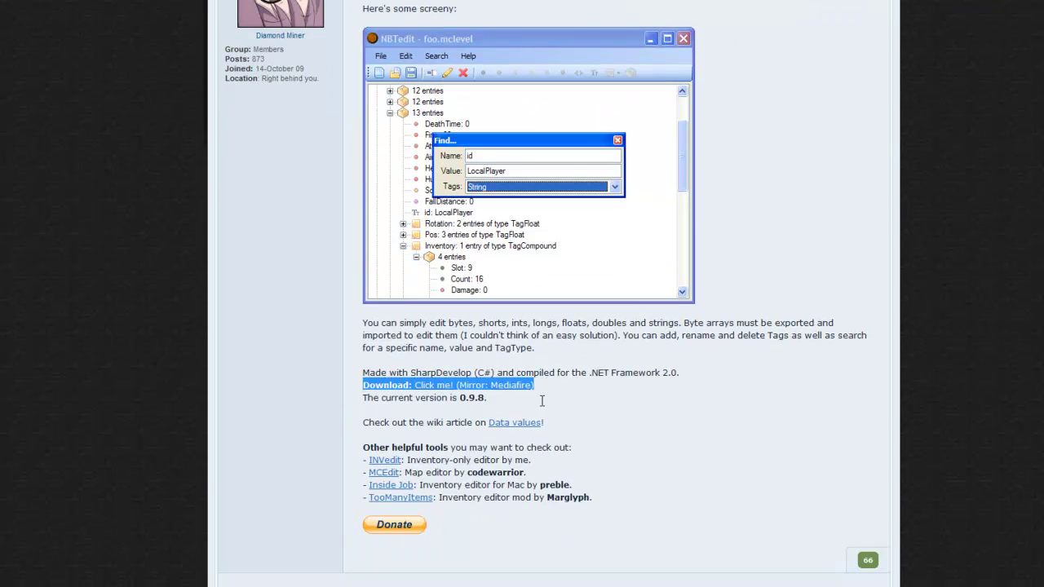
left_click(541, 401)
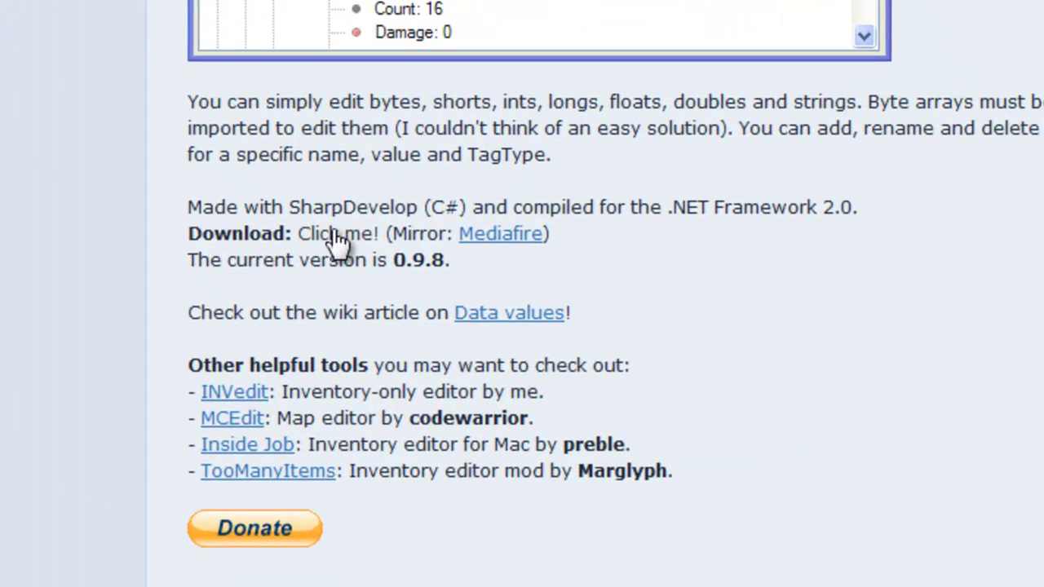
left_click(338, 236)
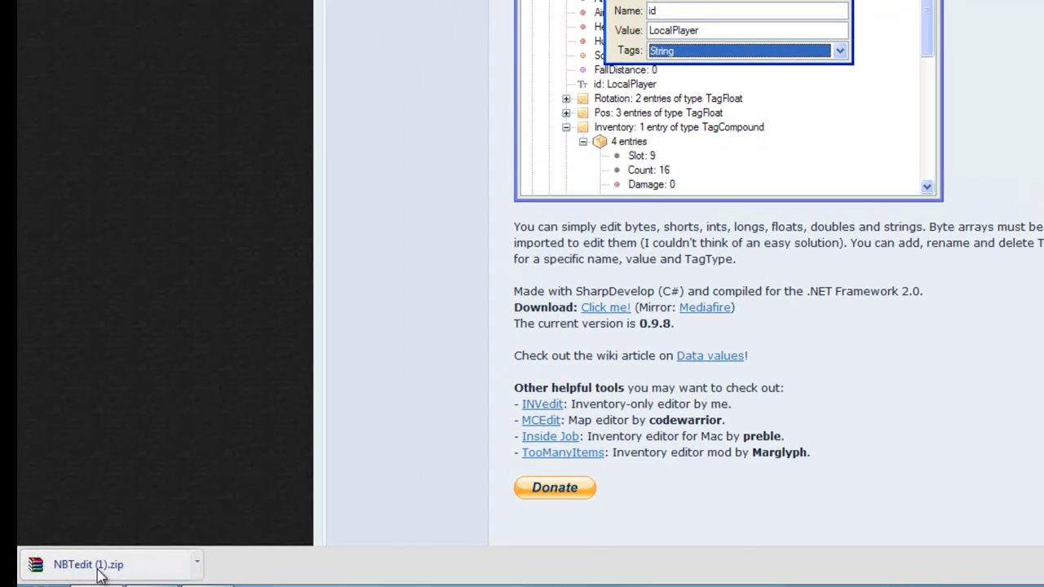
- Open the downloaded NBTedit archive, launch NBTedit.exe from it and move its window fully into view
left_click(66, 564)
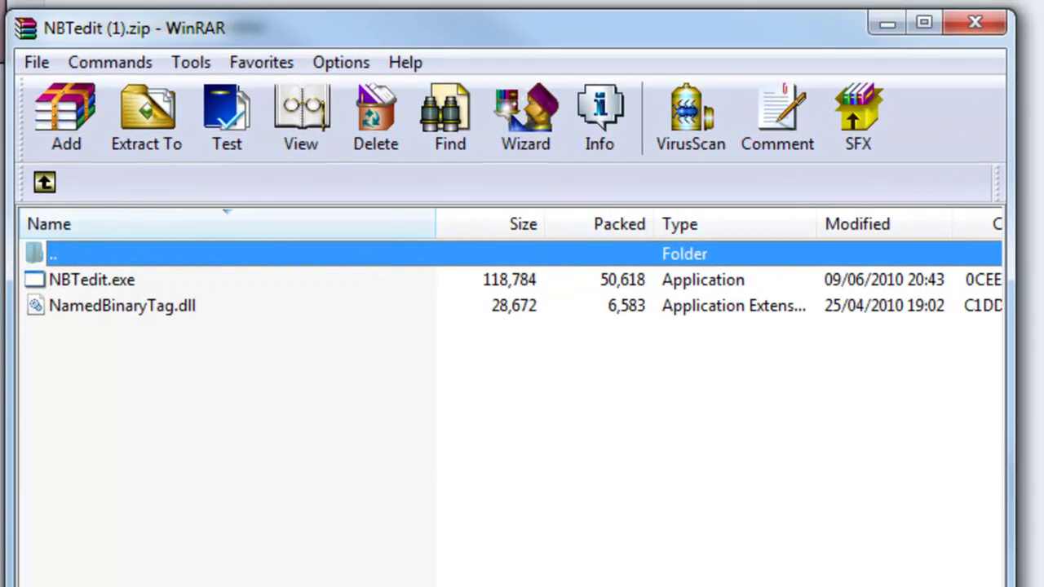
left_click_drag(1012, 326, 956, 326)
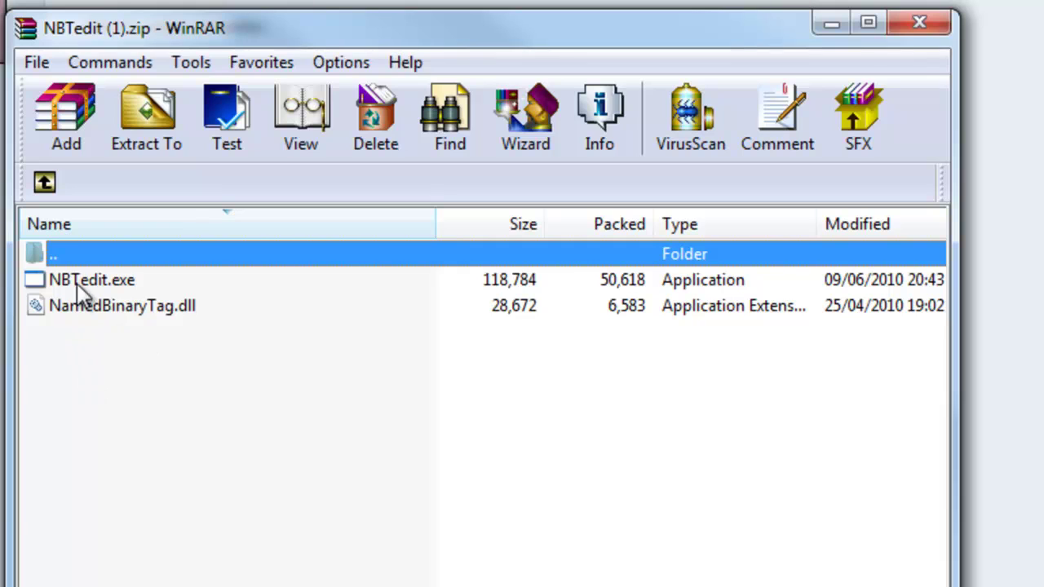
left_click(114, 283)
left_click(171, 306)
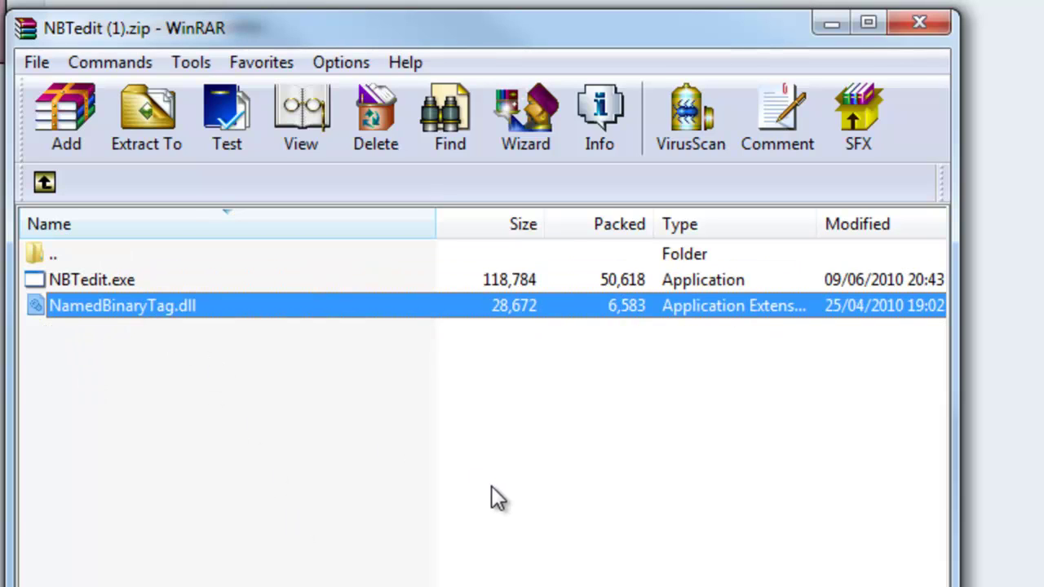
left_click(249, 529)
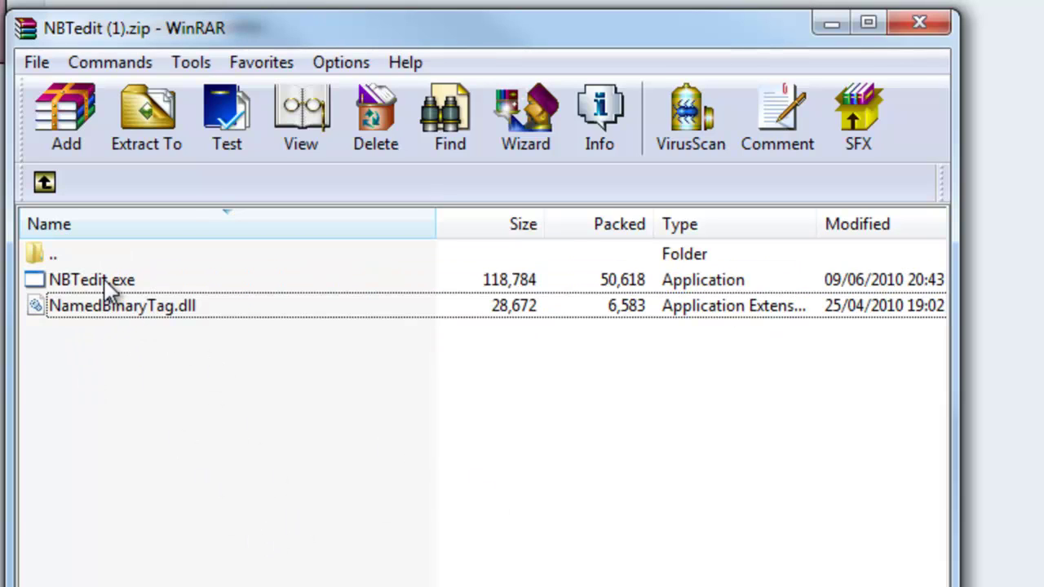
double_click(57, 282)
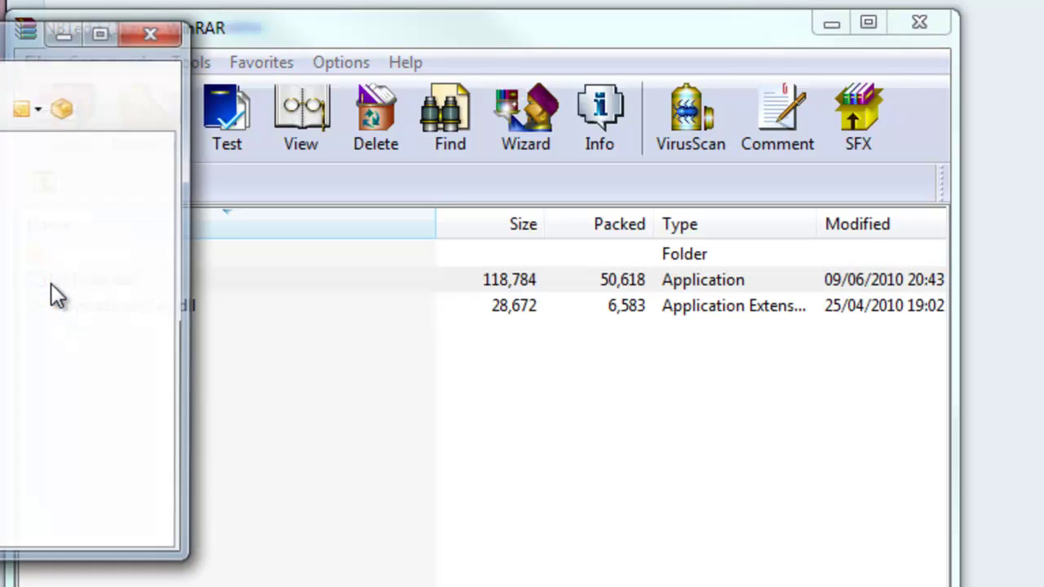
left_click_drag(0, 36, 340, 195)
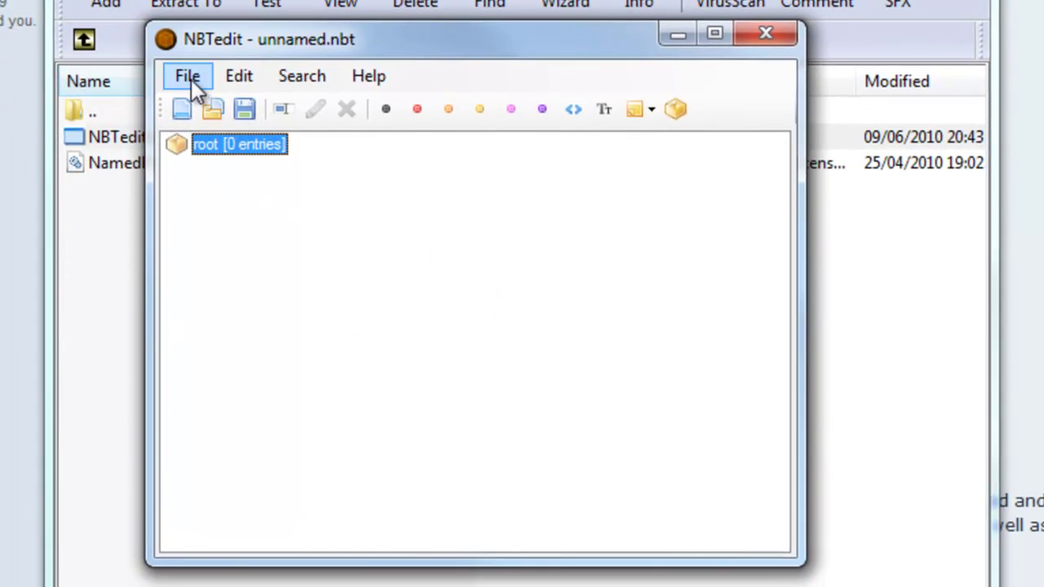
- Start opening a file in NBTedit and go to the %appdata% folder
left_click(191, 79)
left_click(223, 134)
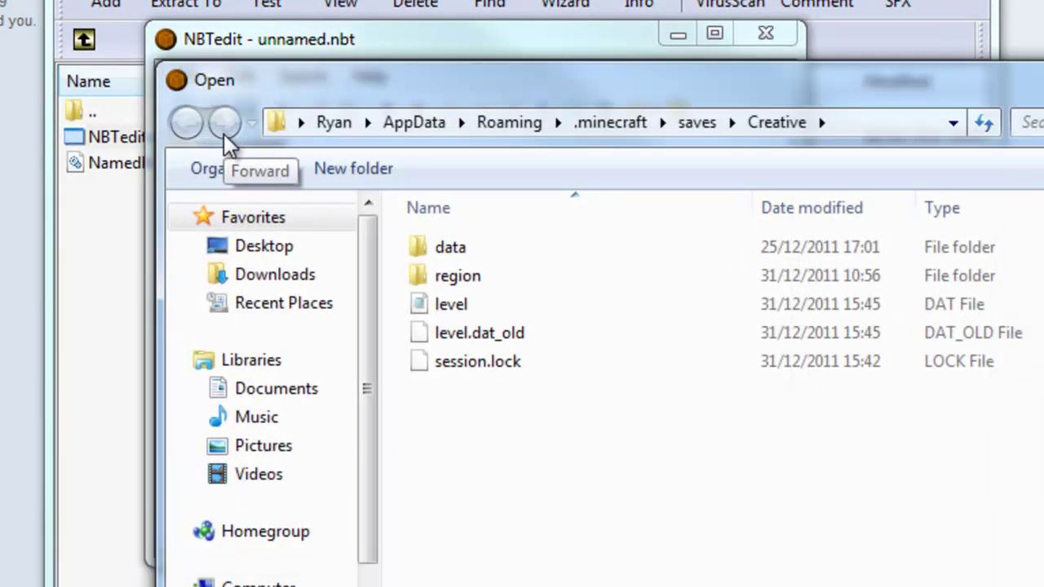
left_click(838, 126)
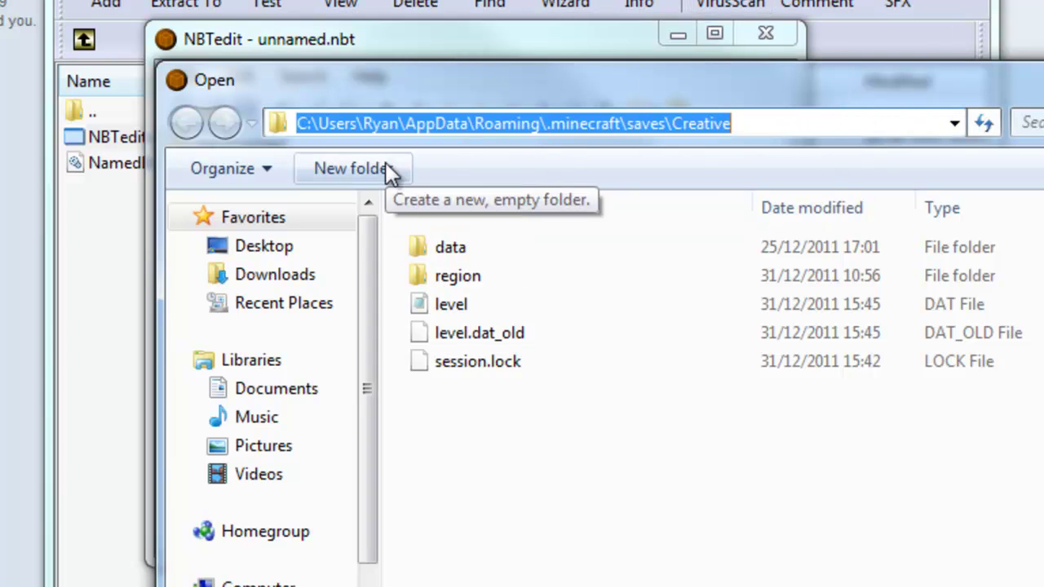
type("%appdata")
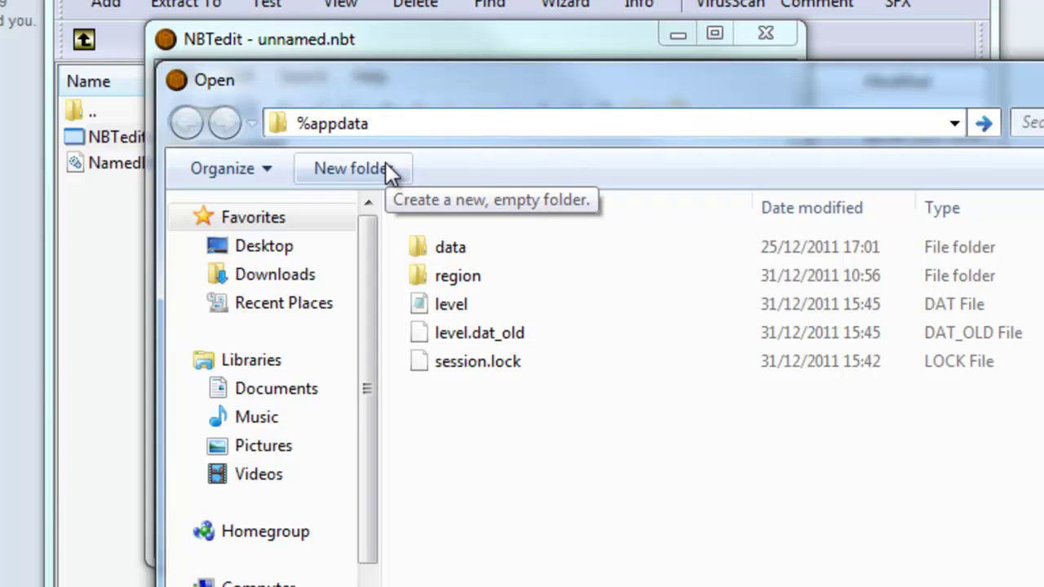
type("%")
key("Return")
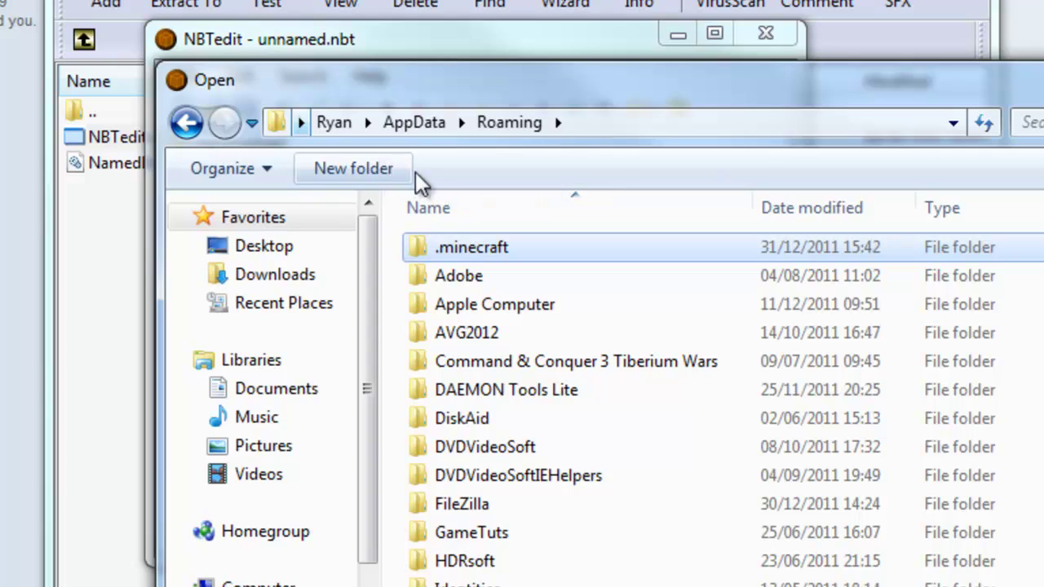
- Open the level DAT file from the Creative world folder inside .minecraft\saves
double_click(443, 250)
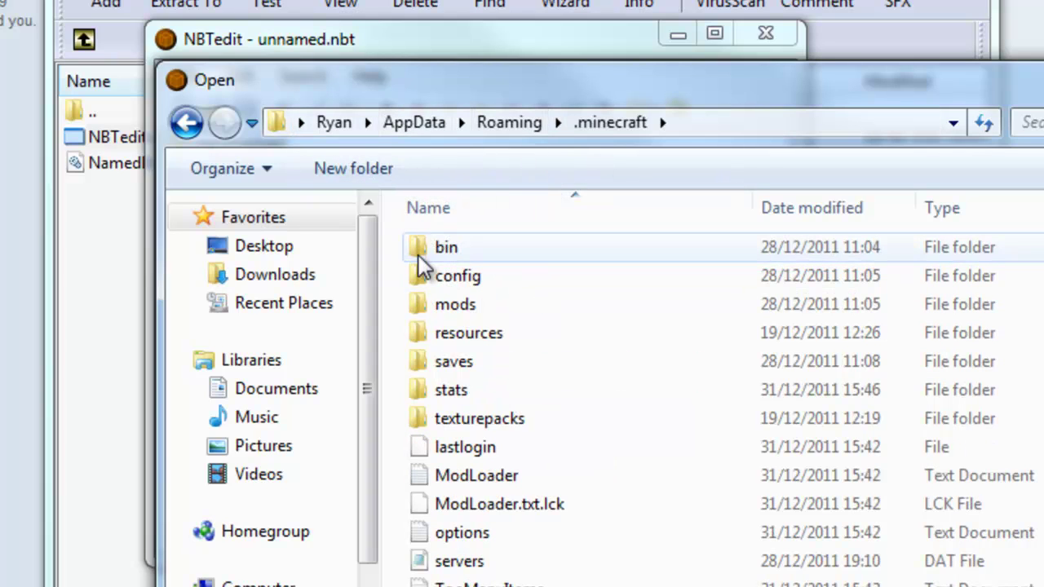
double_click(444, 363)
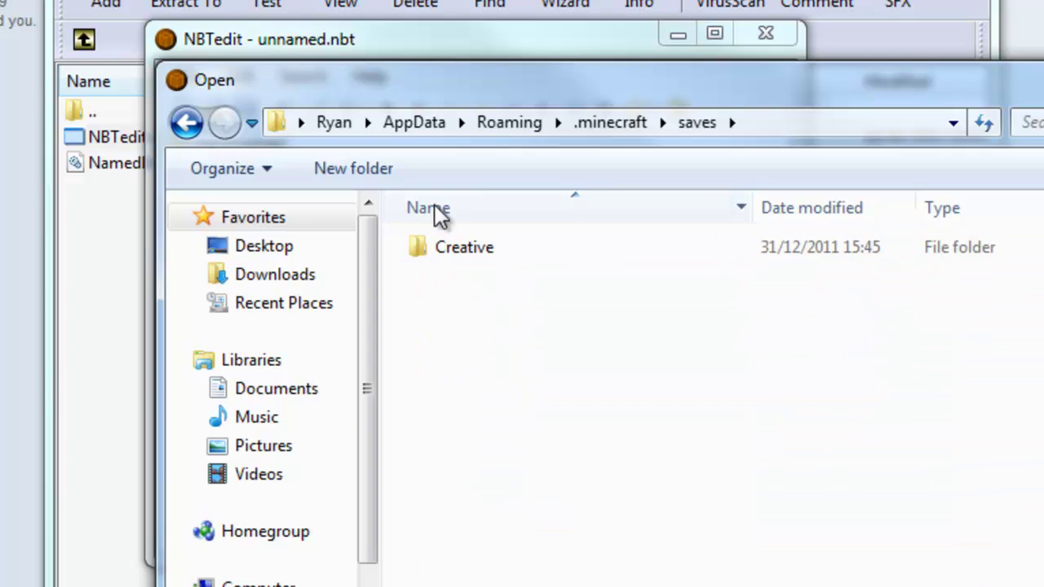
double_click(471, 250)
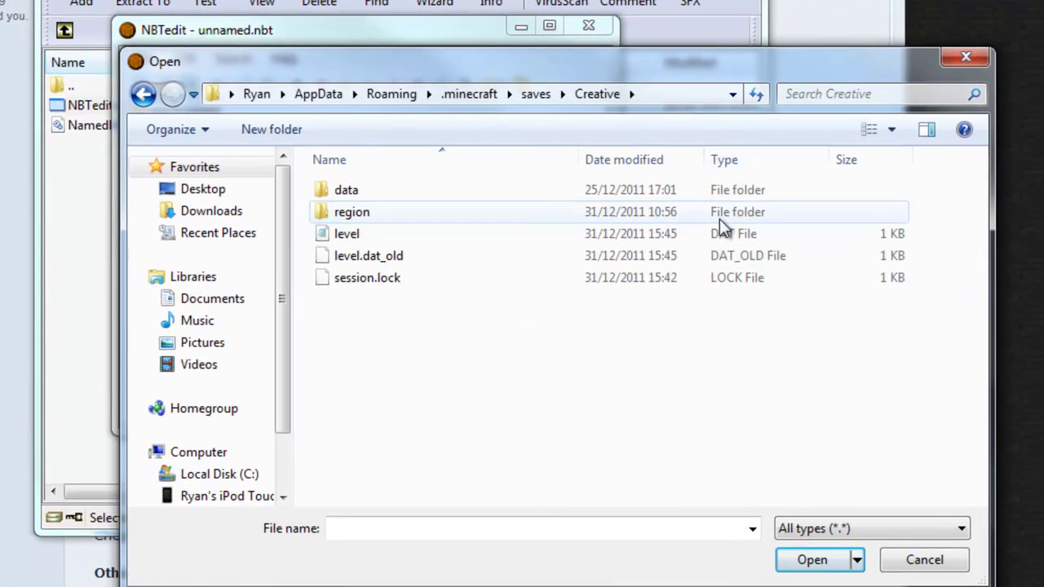
left_click(346, 234)
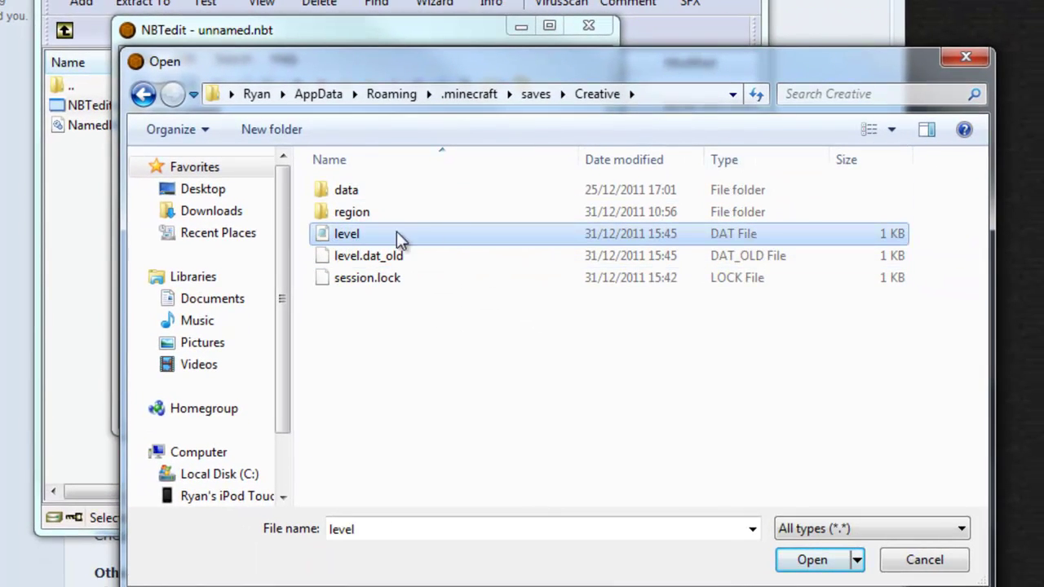
left_click(803, 560)
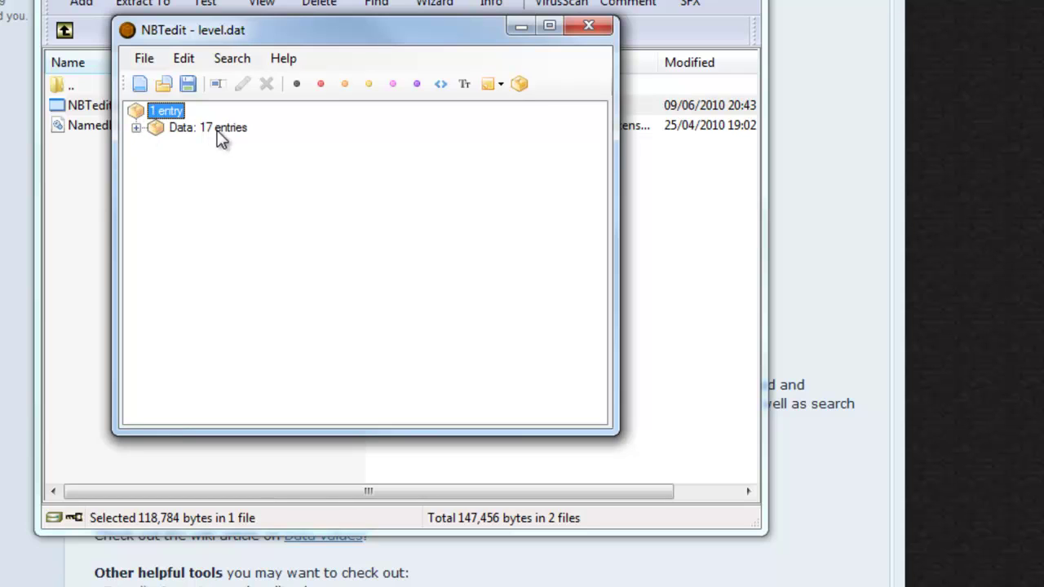
- Expand the Data entry of level.dat and examine its RandomSeed, SpawnY and SpawnZ tags
left_click(196, 128)
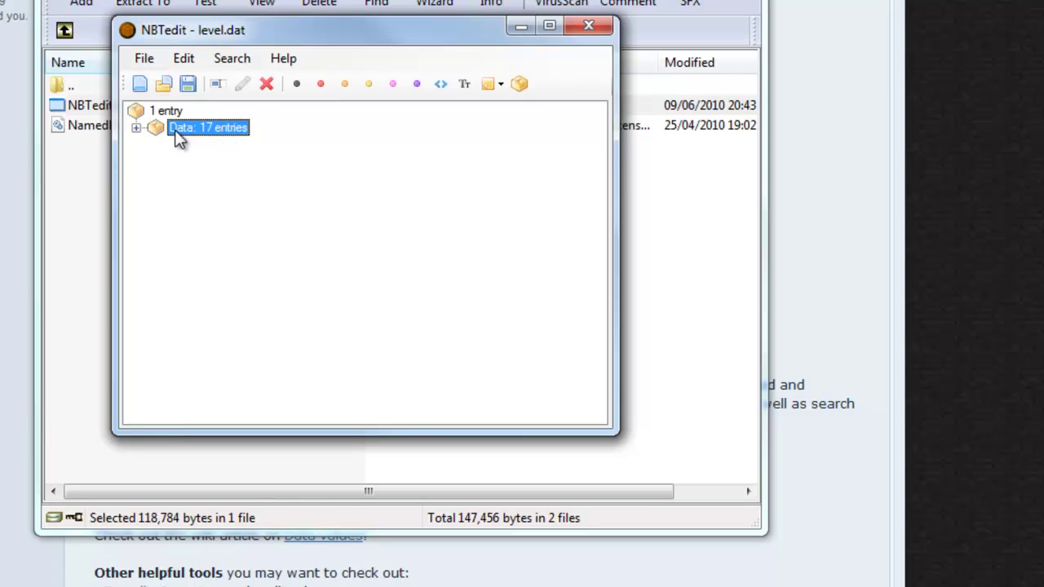
left_click(137, 129)
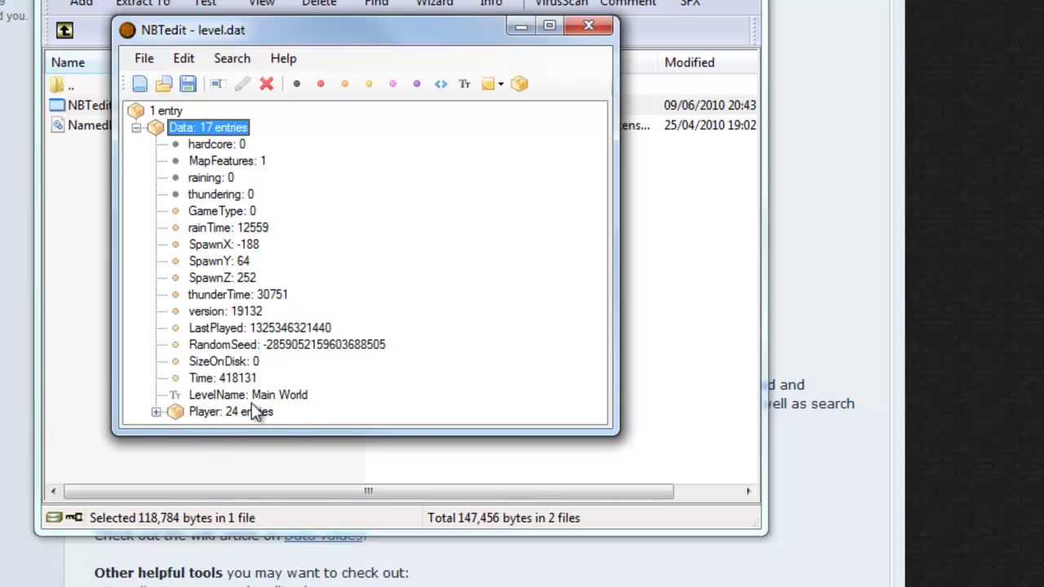
left_click(298, 346)
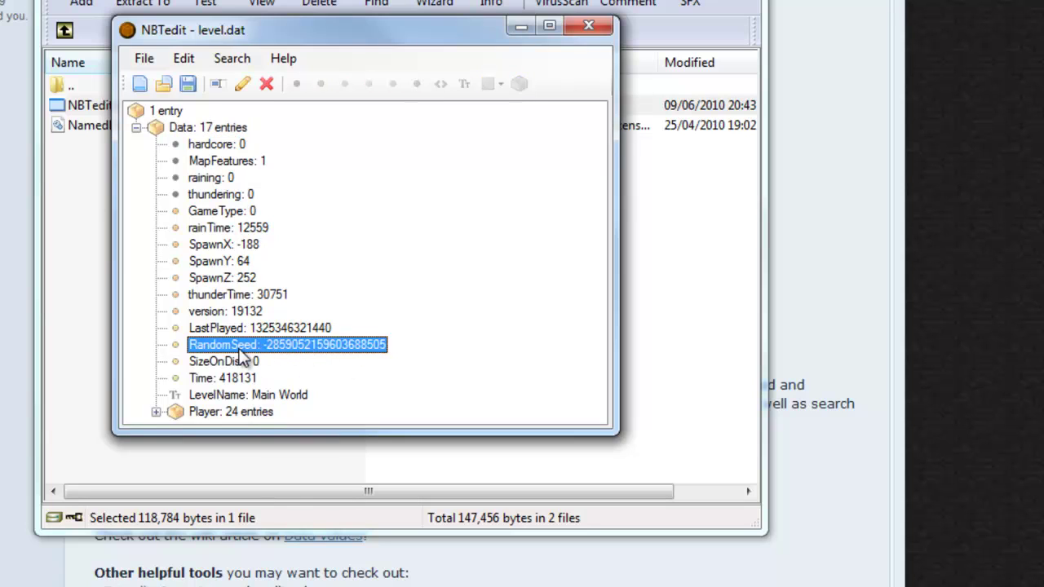
left_click(228, 261)
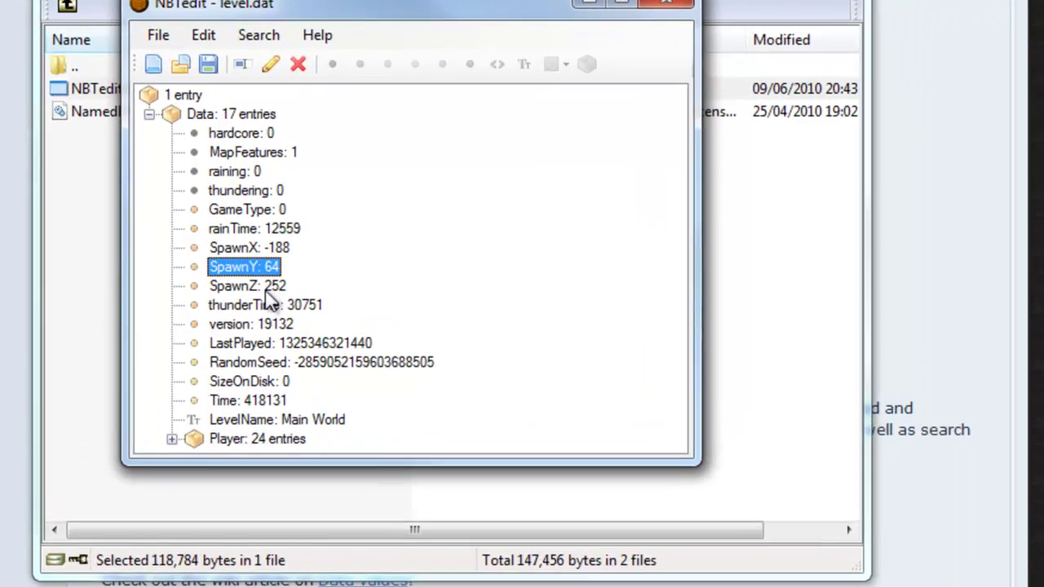
left_click(265, 289)
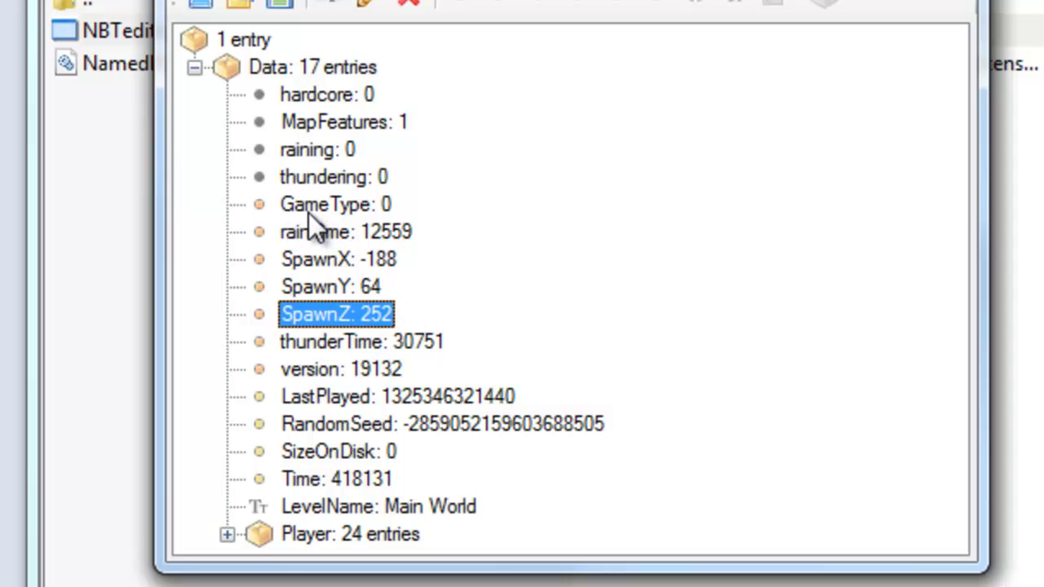
- Edit the GameType tag under Data and set its value to 0
left_click(336, 207)
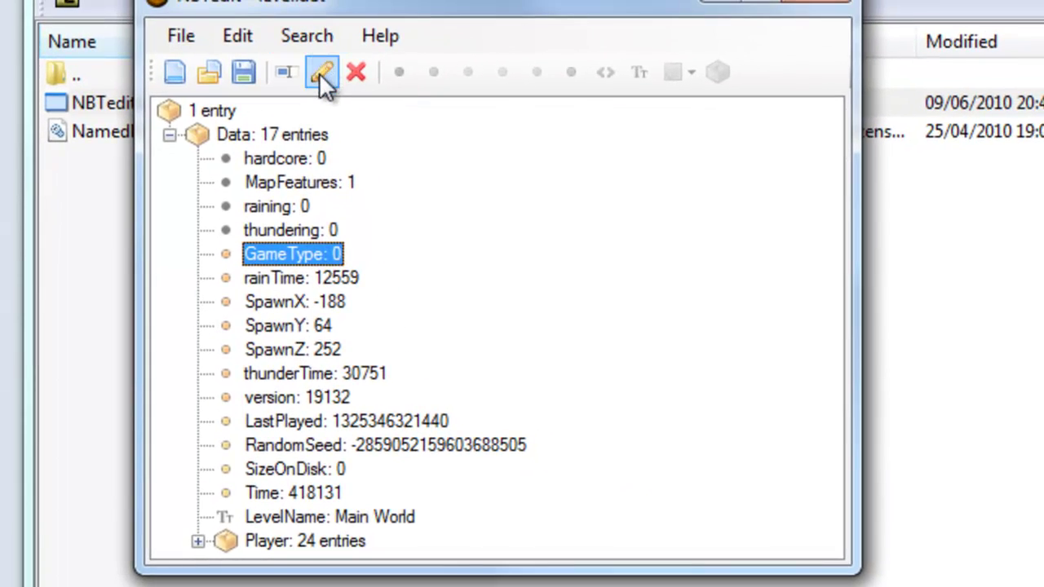
left_click(322, 75)
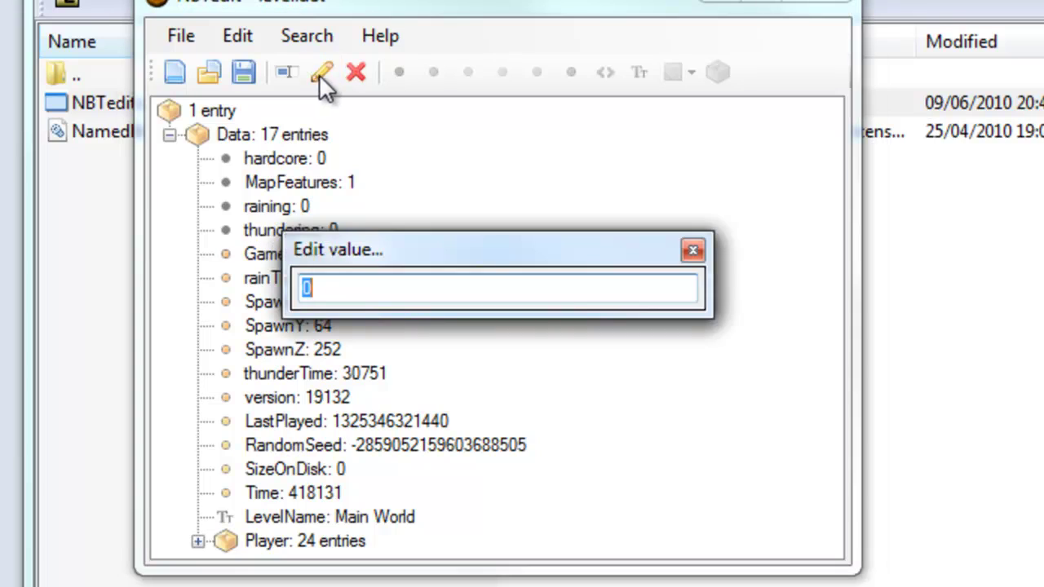
left_click(324, 283)
left_click_drag(324, 283, 280, 282)
type("0")
key("Return")
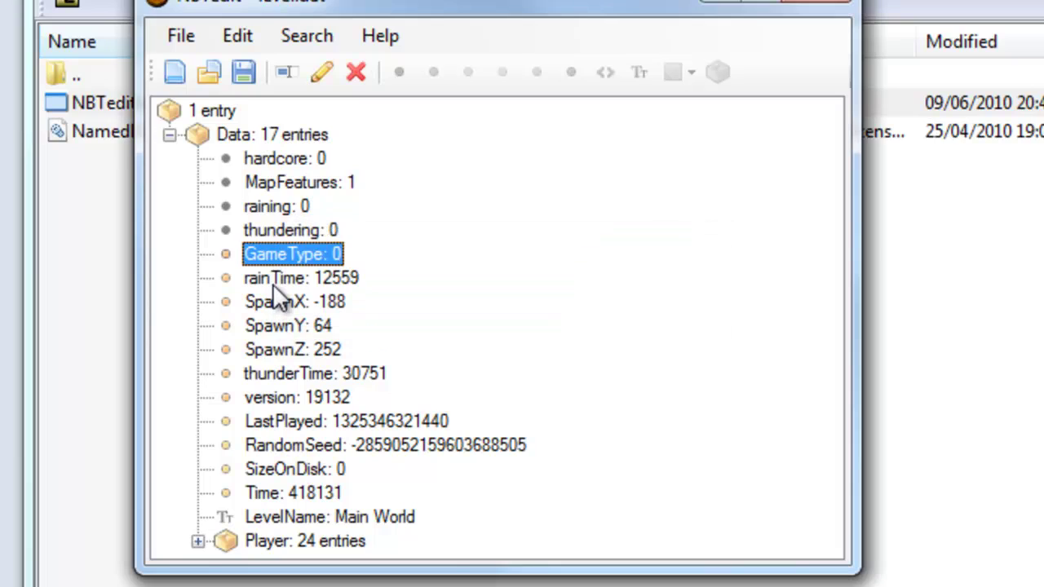
- Set the GameType tag to 1, and return it to 0
left_click(323, 73)
type("1")
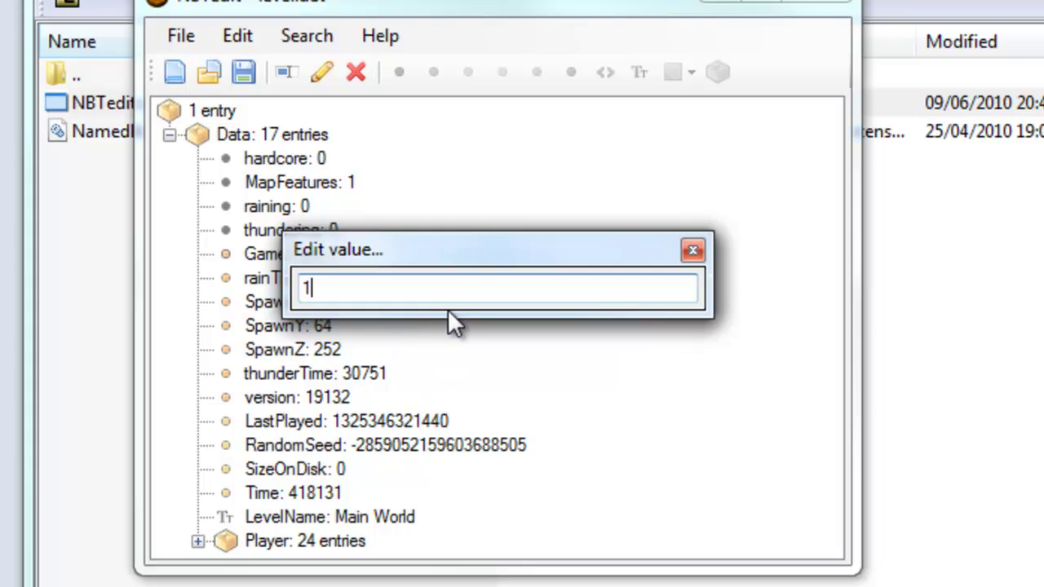
key("Return")
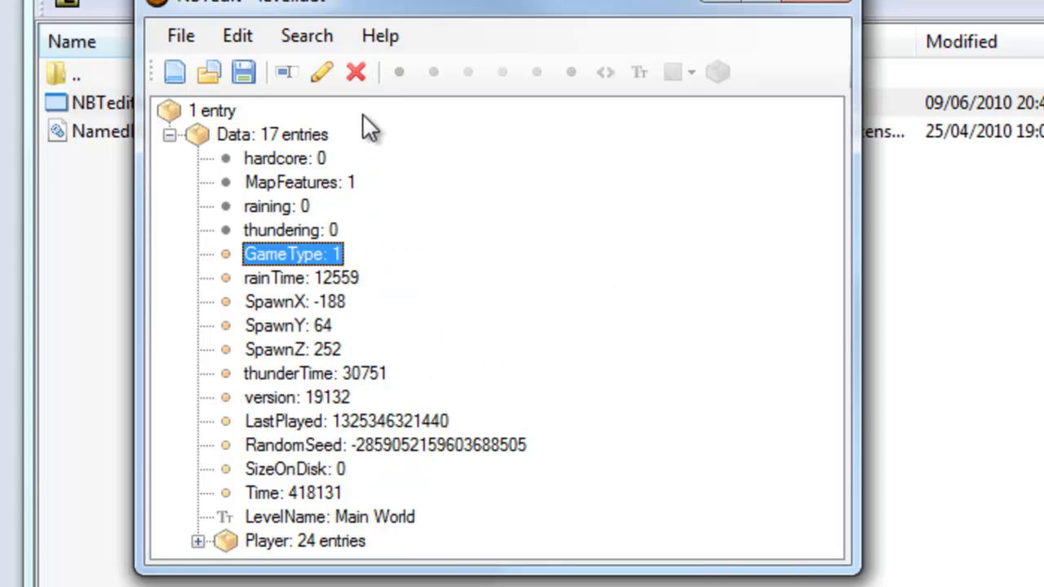
left_click(323, 73)
type("0")
key("Return")
- Enlarge the NBTedit window and expand the Player entry under Data
left_click(240, 156)
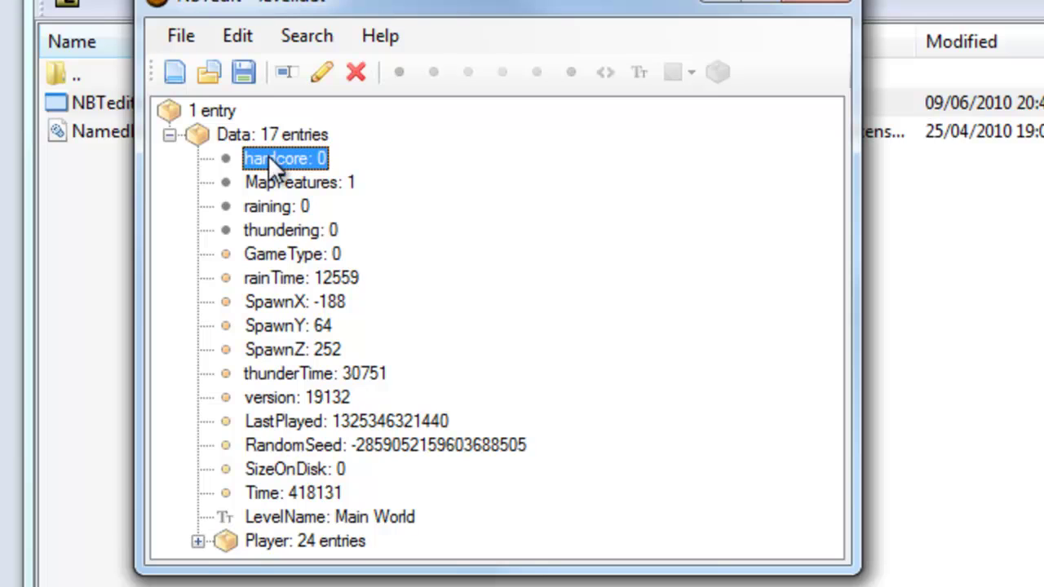
left_click(170, 135)
left_click(171, 137)
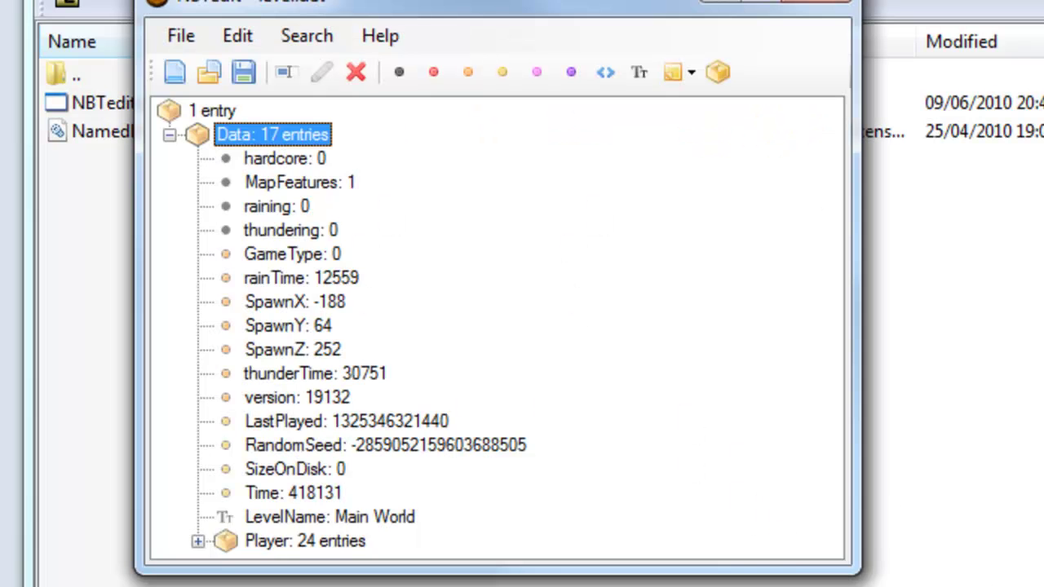
left_click_drag(852, 570, 1029, 586)
left_click(197, 541)
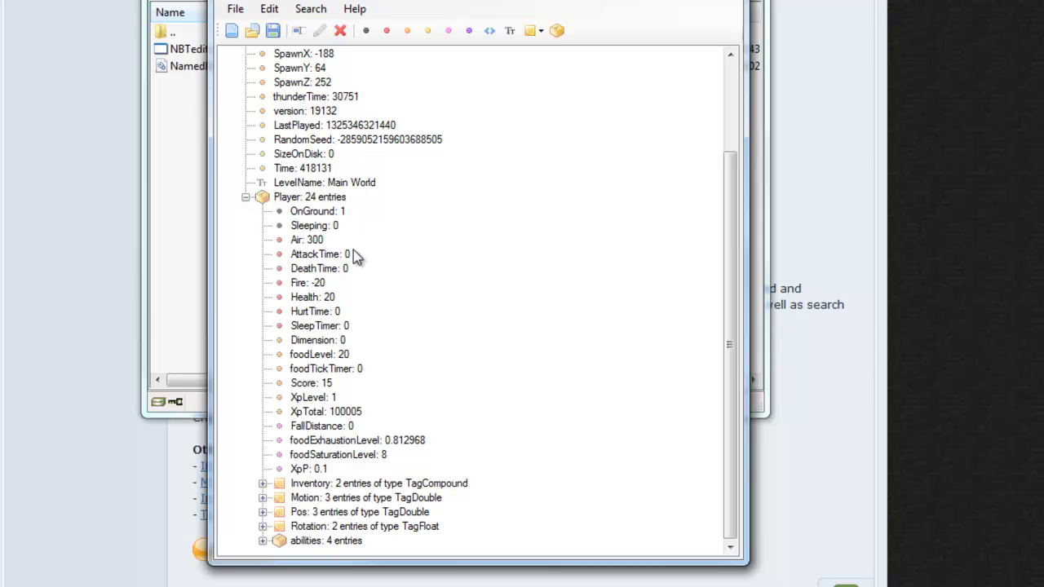
- Examine the Health, Score, XpLevel and XpTotal tags in the Player entry
left_click(315, 296)
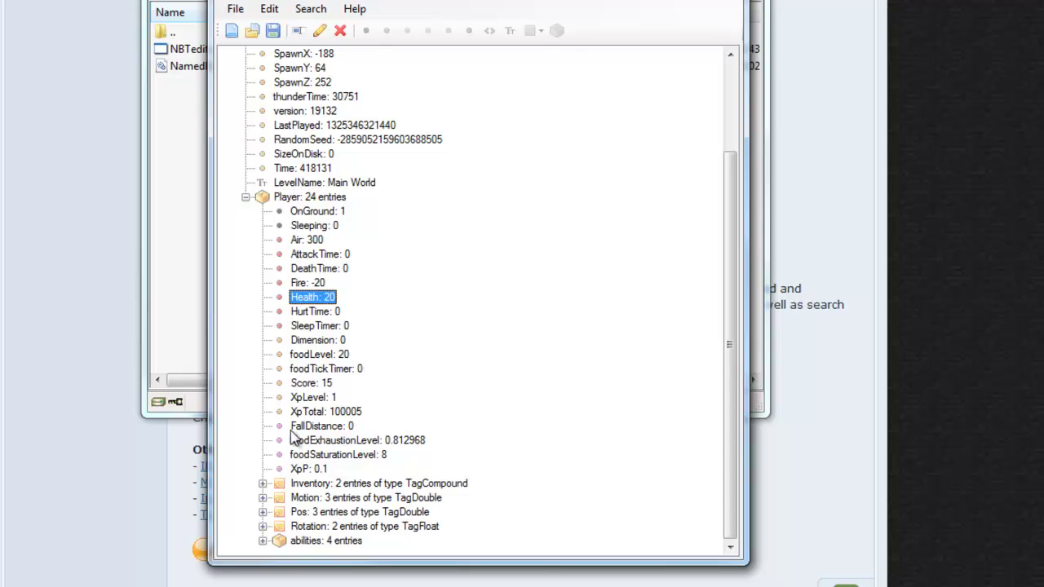
left_click(310, 382)
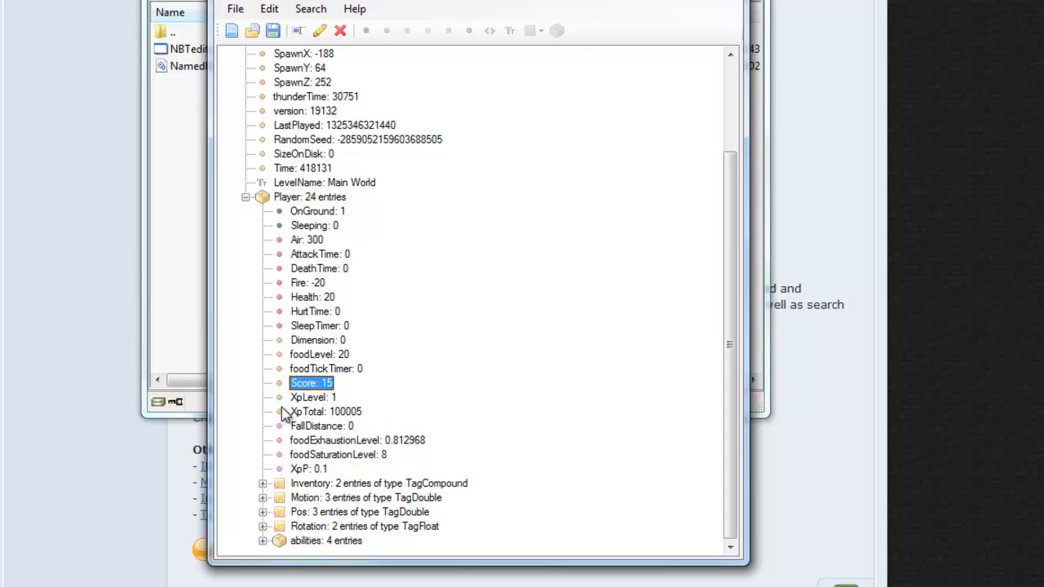
left_click(306, 411)
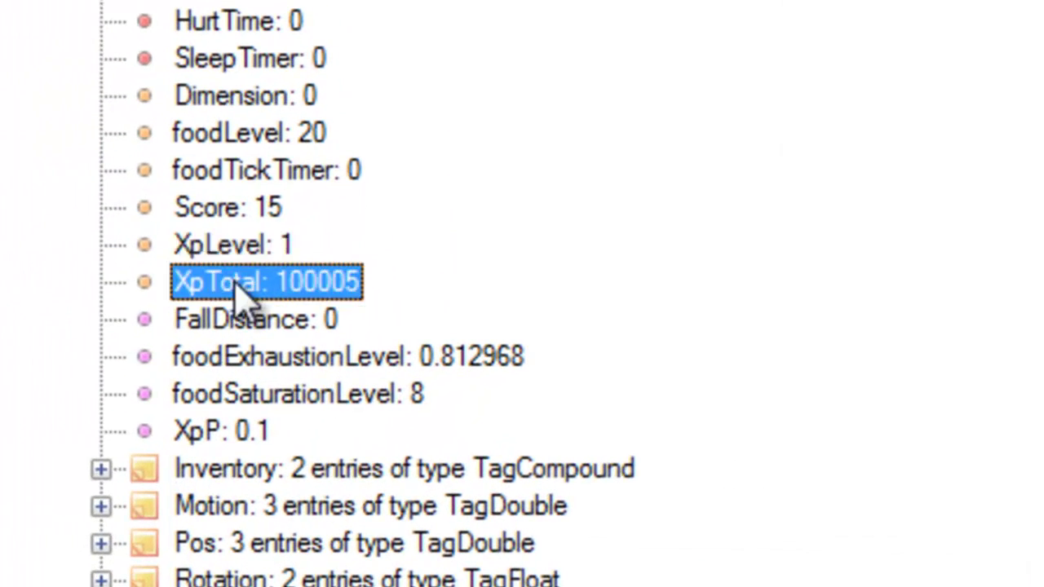
left_click(233, 249)
left_click(241, 281)
left_click(238, 253)
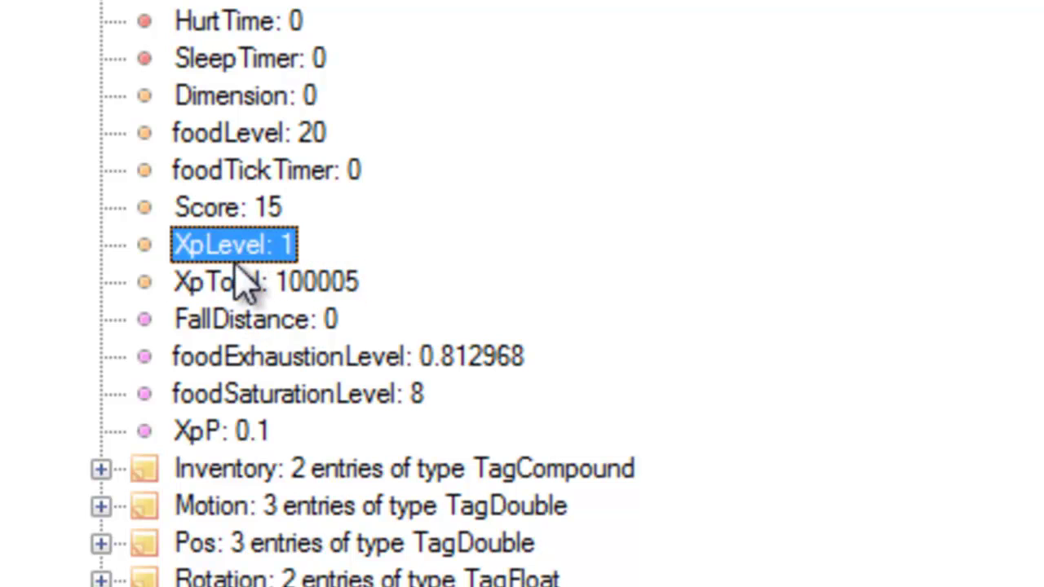
left_click(241, 281)
left_click(224, 248)
left_click(218, 281)
left_click(210, 248)
left_click(207, 280)
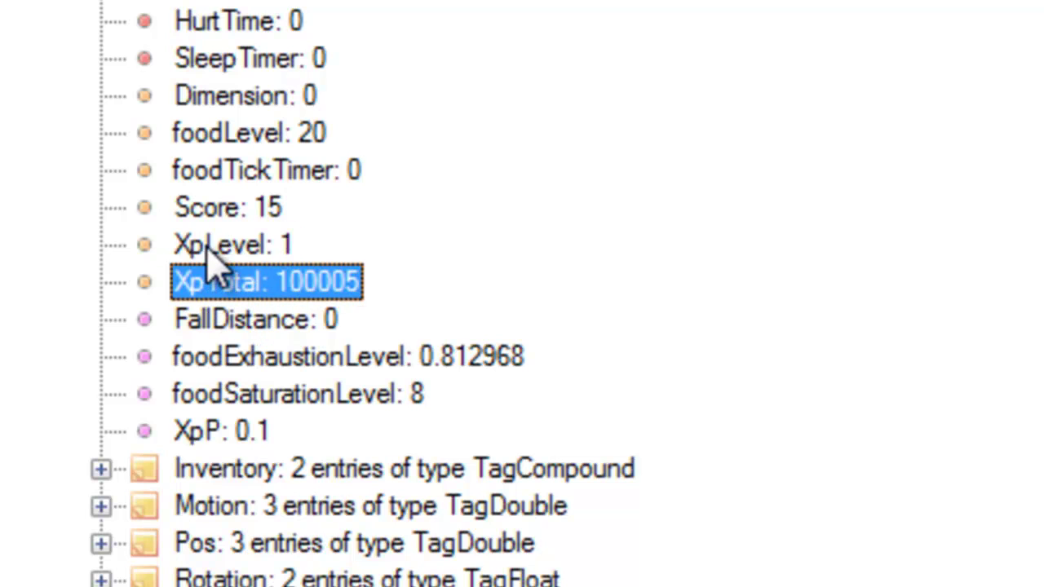
left_click(209, 246)
left_click(209, 281)
left_click(201, 250)
left_click(216, 285)
left_click(217, 258)
- Set the player's XpTotal tag to 100000 and the XpLevel tag to 100
left_click(228, 284)
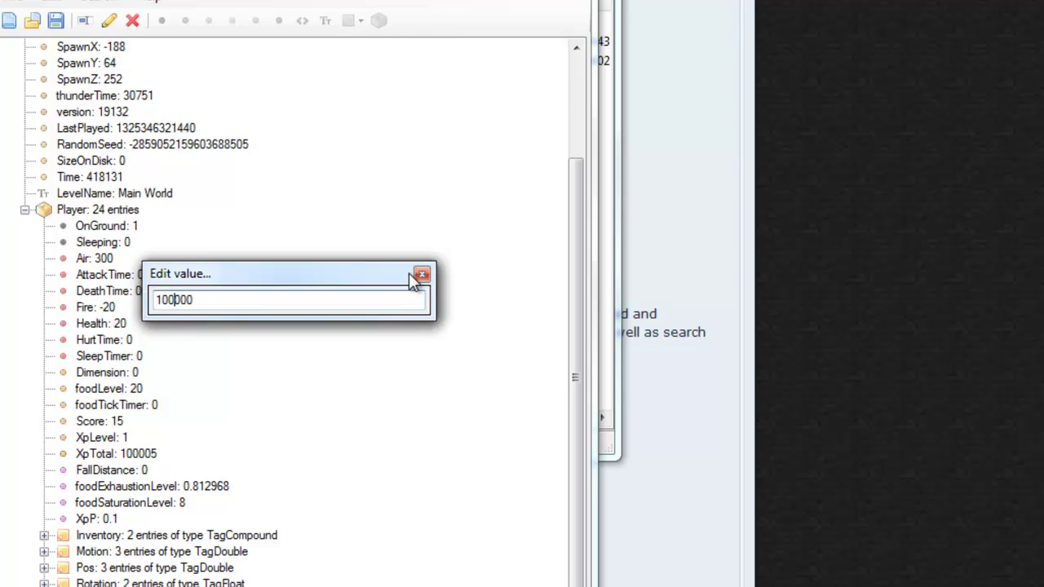
key("Return")
left_click(101, 439)
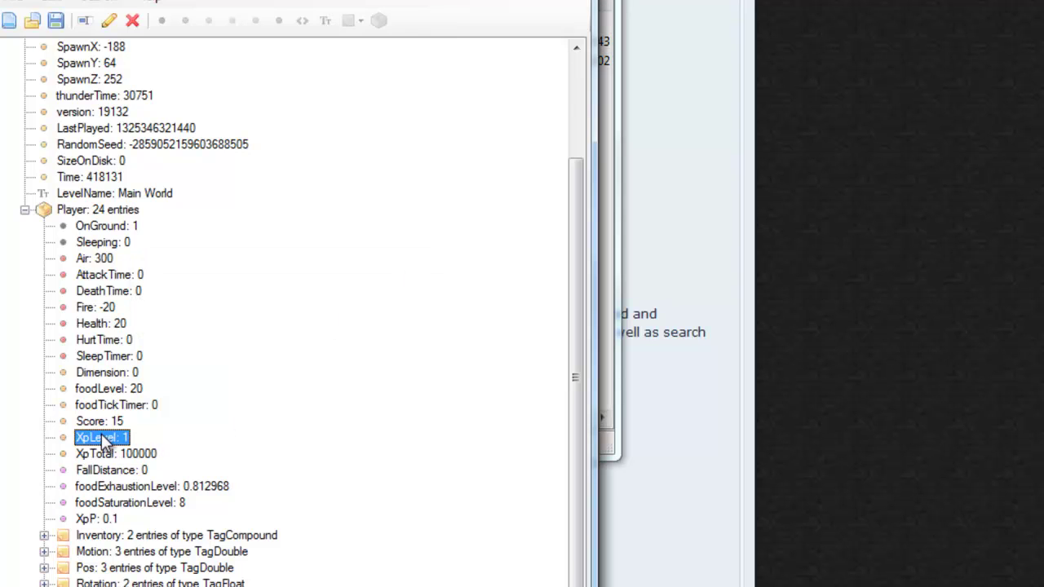
left_click(110, 20)
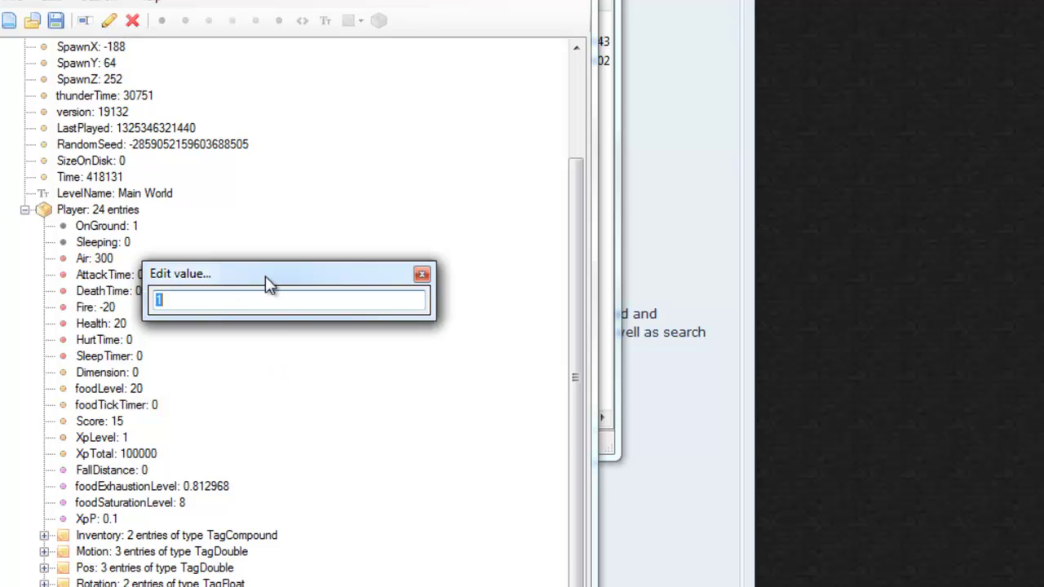
type("100")
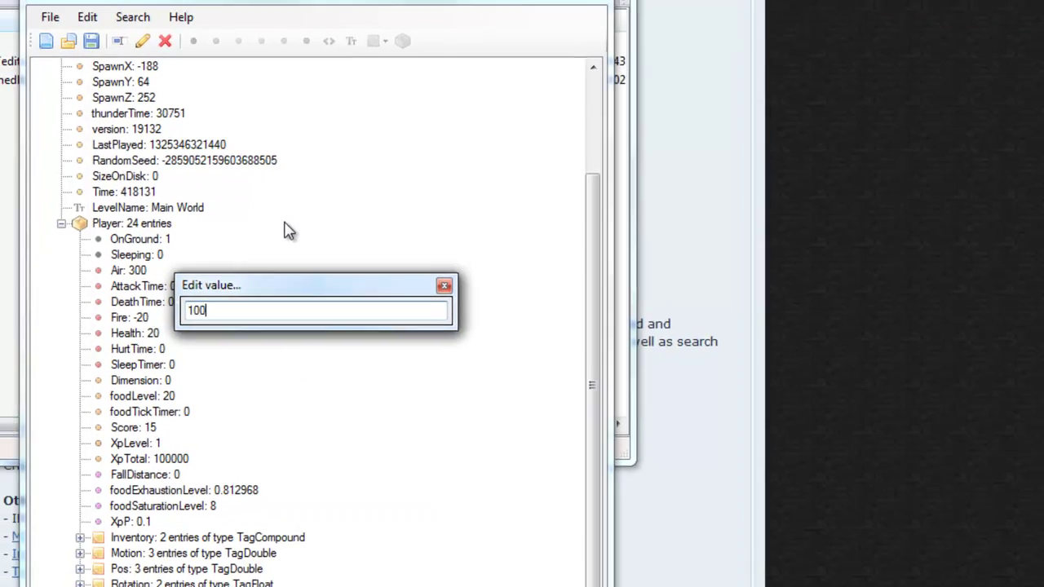
key("Return")
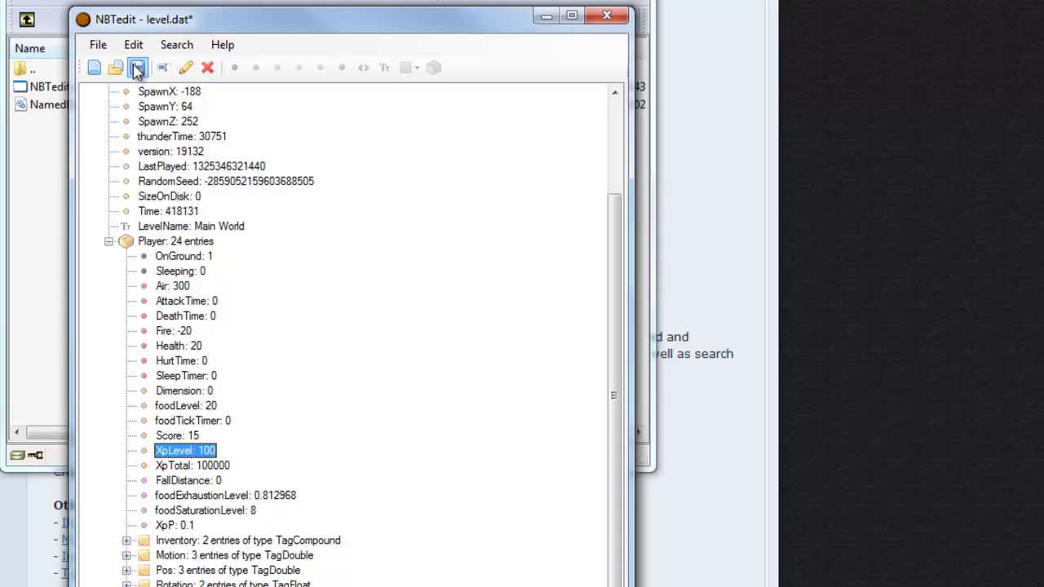
- Save the changes to level.dat
left_click(98, 45)
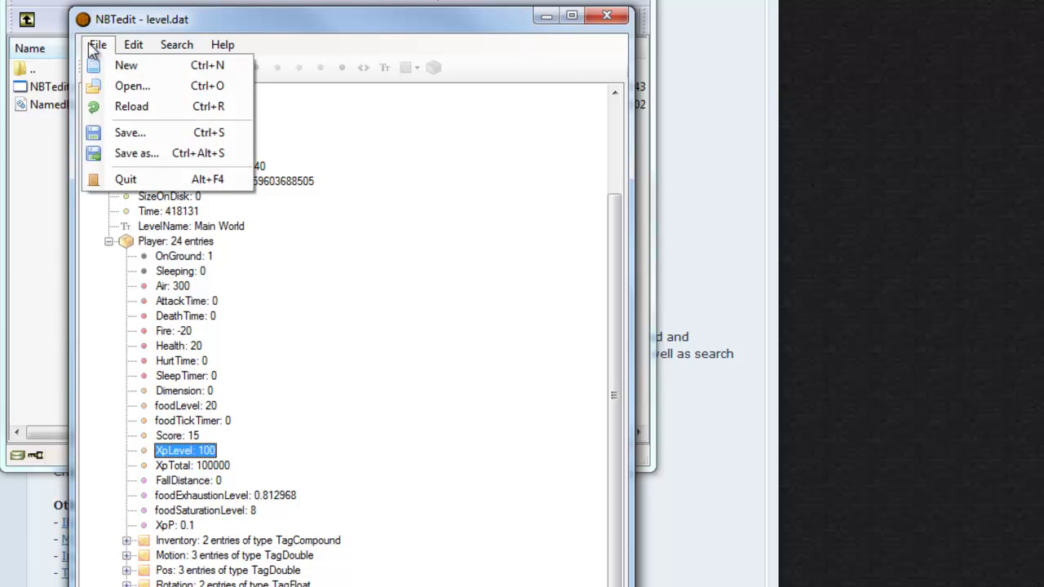
left_click(119, 137)
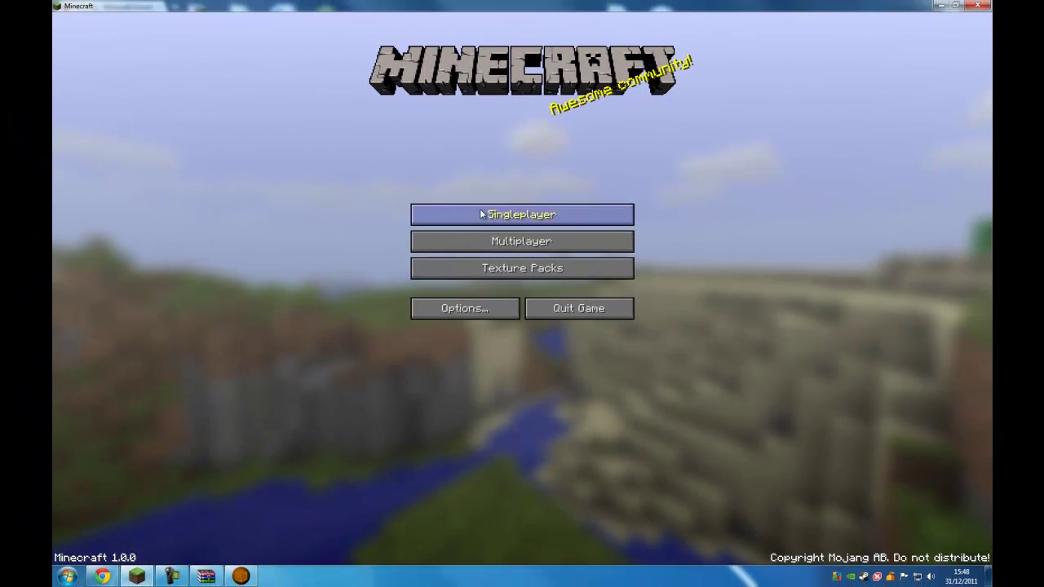
- Switch to Minecraft and load the singleplayer world Main World
left_click(460, 207)
left_click(442, 282)
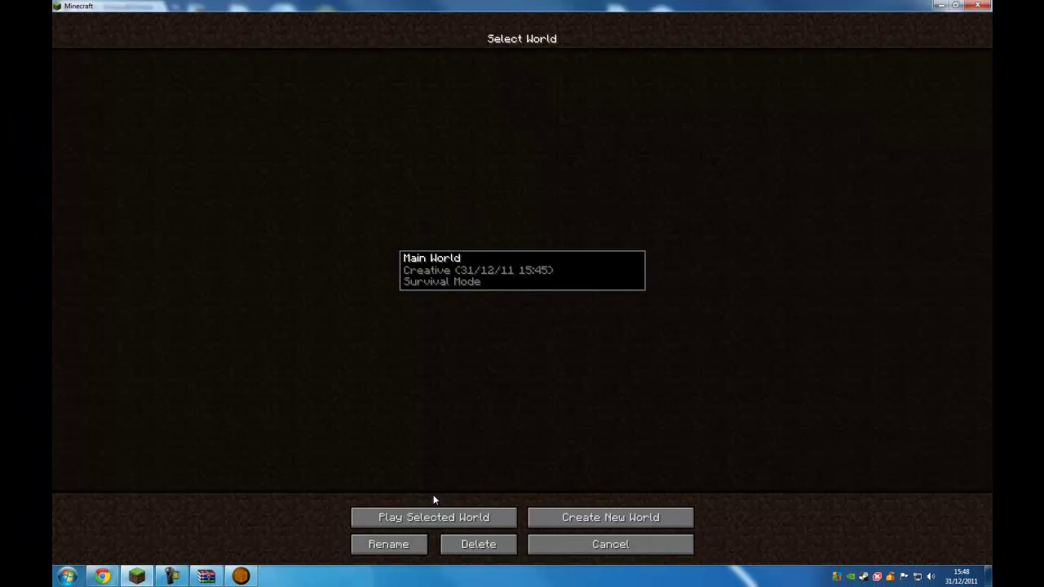
left_click(434, 516)
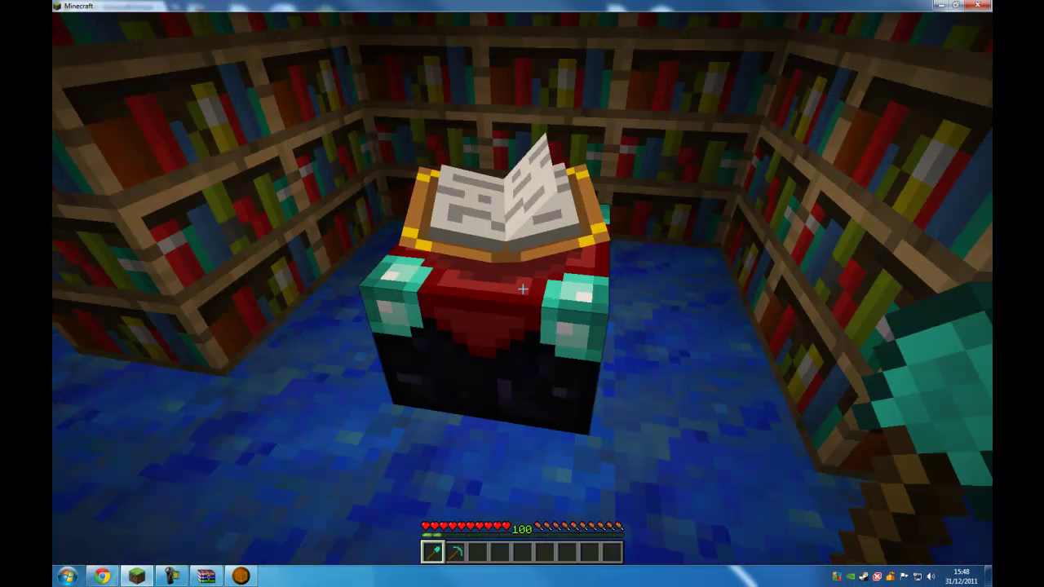
- Open the enchanting table and enchant the diamond shovel with the level 23 option
key("4")
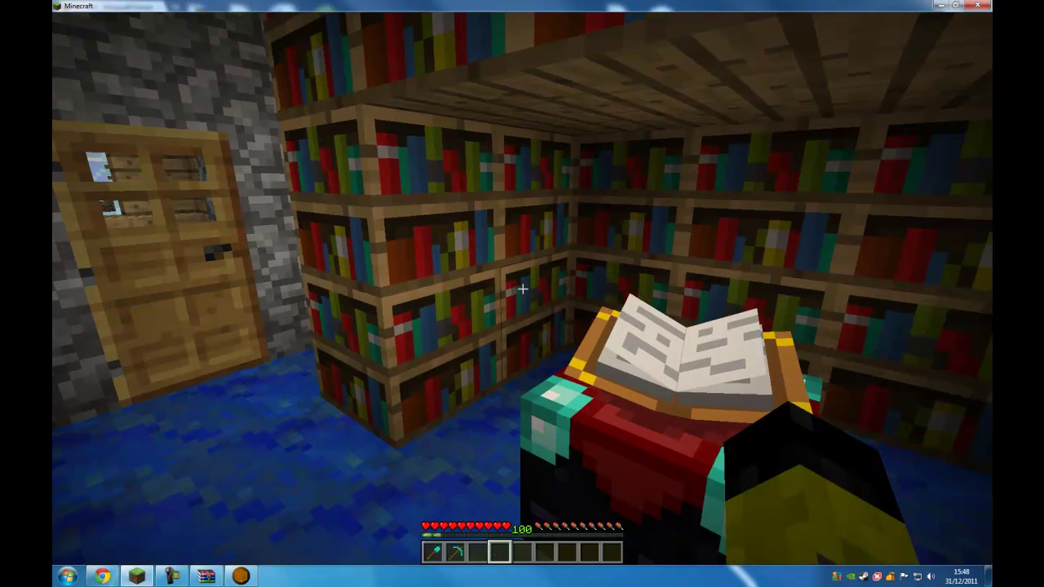
key("5")
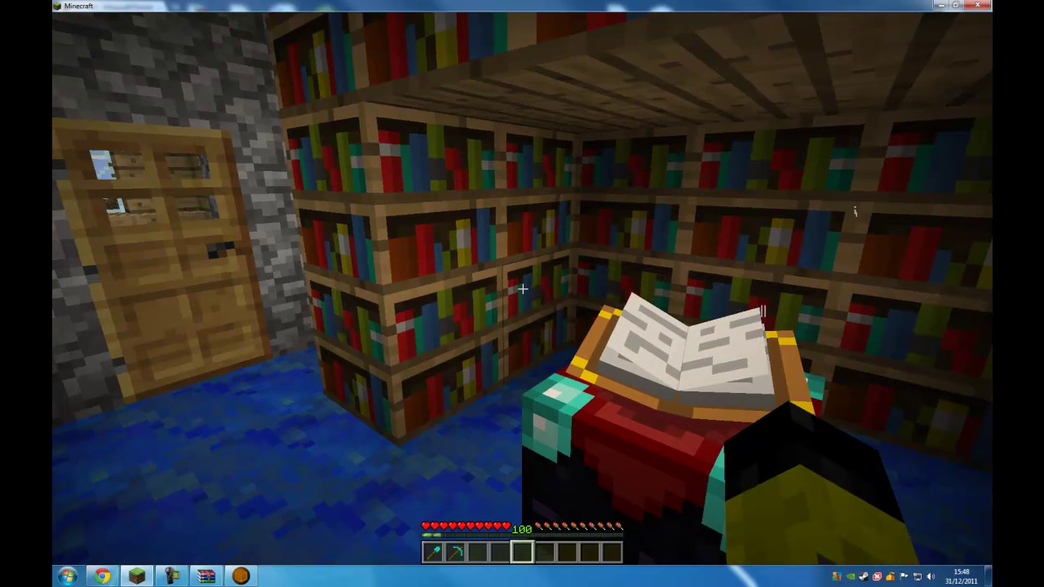
key("s")
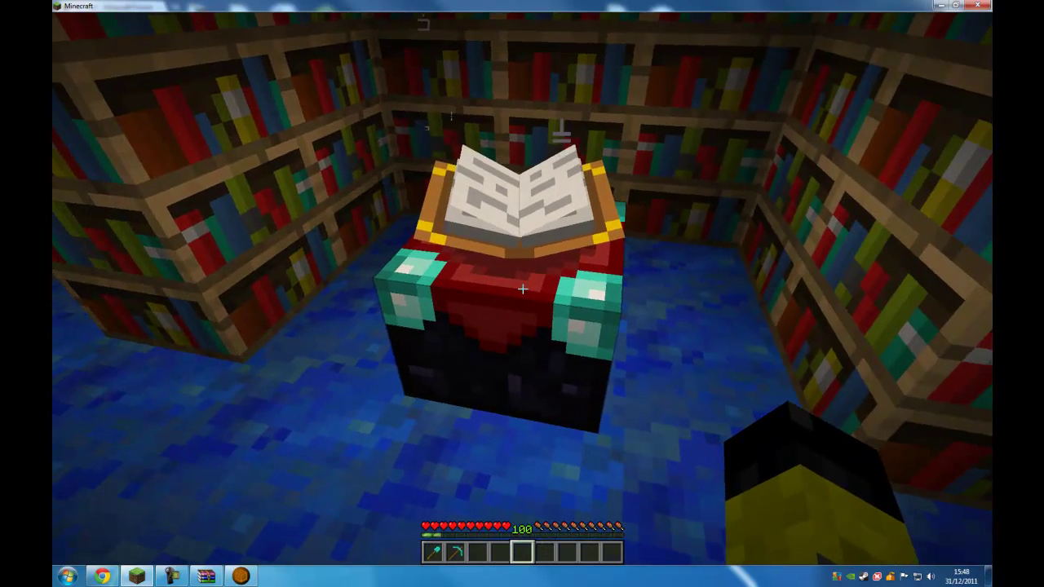
right_click(521, 288)
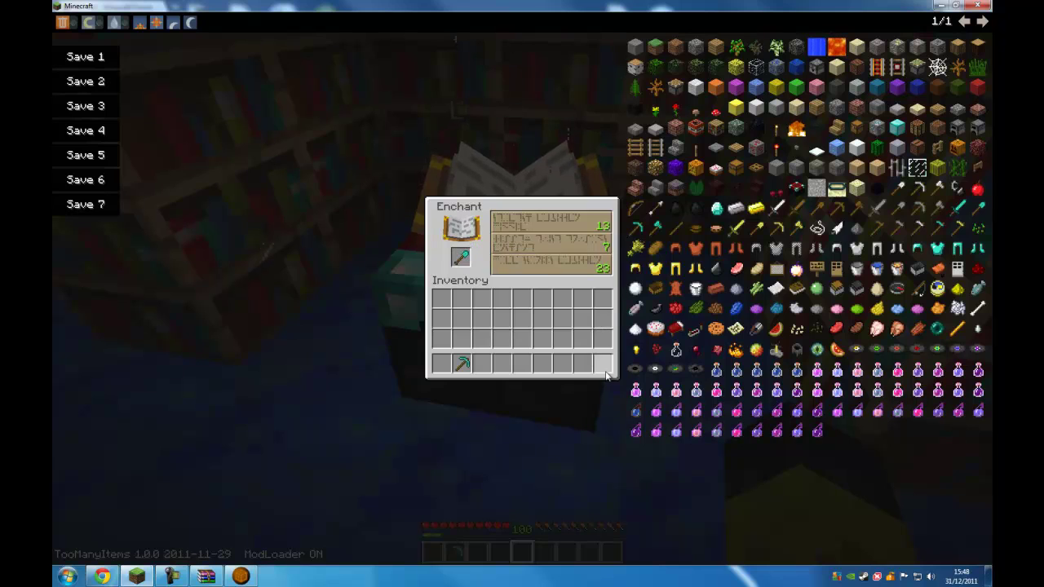
left_click(540, 269)
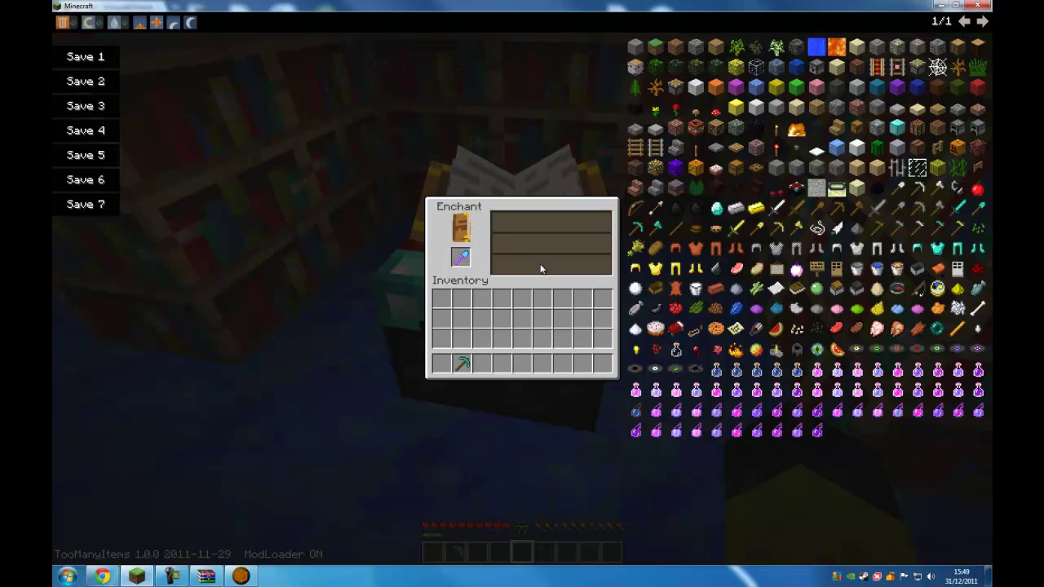
- Move the enchanted shovel to the first hotbar slot and place the diamond pickaxe in the enchanting slot
left_click(459, 261)
left_click(439, 365)
left_click(462, 364)
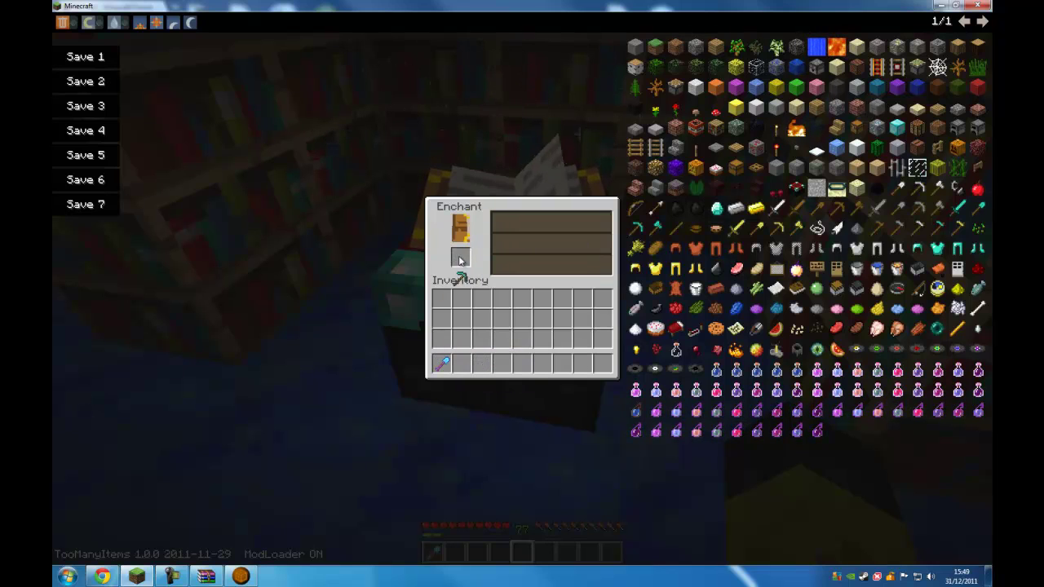
left_click(459, 259)
- Repeatedly remove the diamond pickaxe from the enchanting slot and put it back to reroll the offered enchantment levels
left_click(459, 258)
left_click(459, 258)
left_click(459, 259)
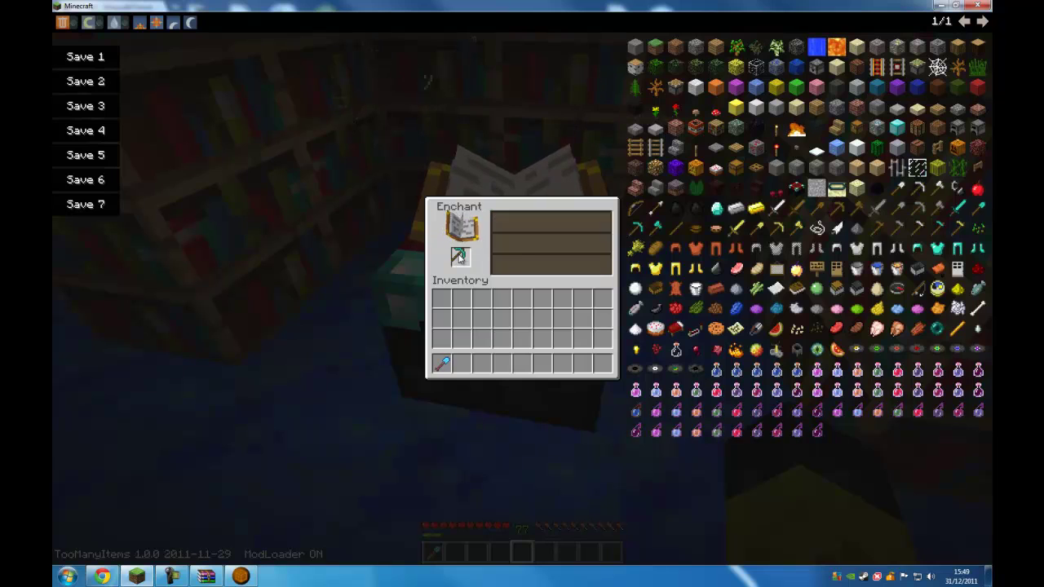
left_click(459, 259)
left_click(459, 259)
left_click(459, 258)
left_click(459, 258)
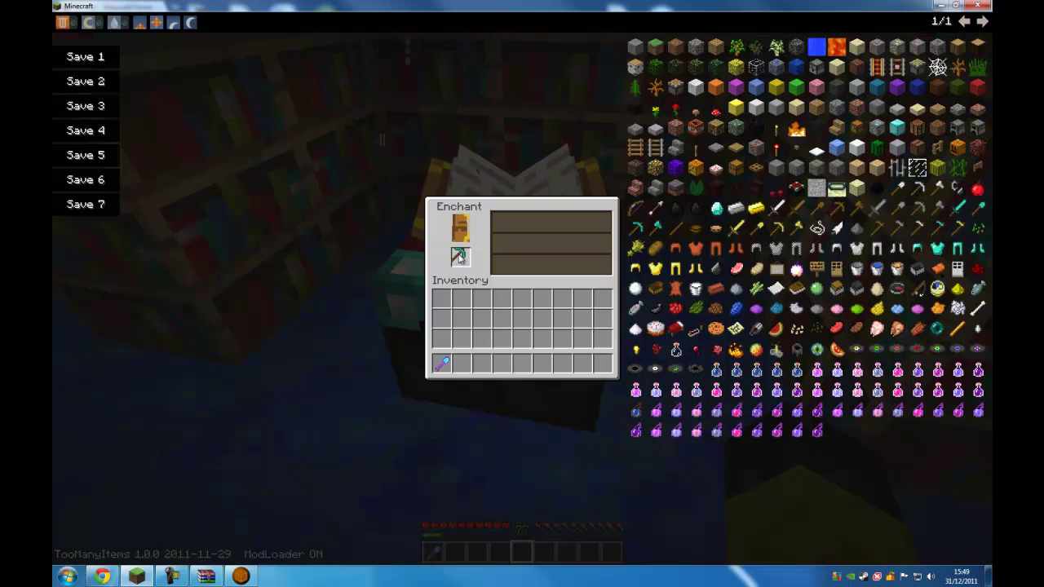
left_click(459, 259)
left_click(459, 258)
left_click(459, 259)
left_click(459, 259)
left_click(459, 259)
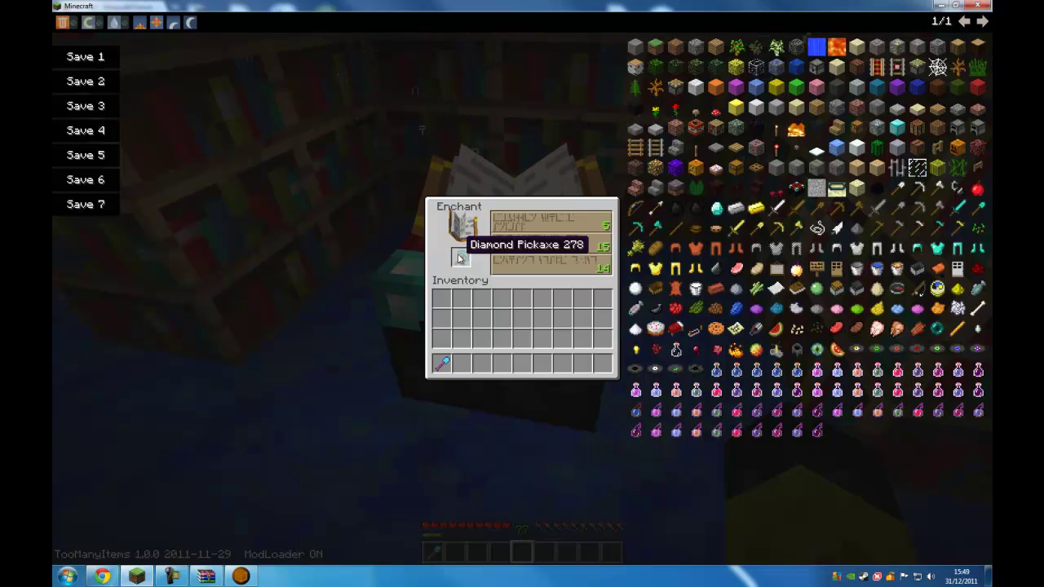
left_click(459, 259)
left_click(459, 258)
left_click(459, 258)
left_click(459, 259)
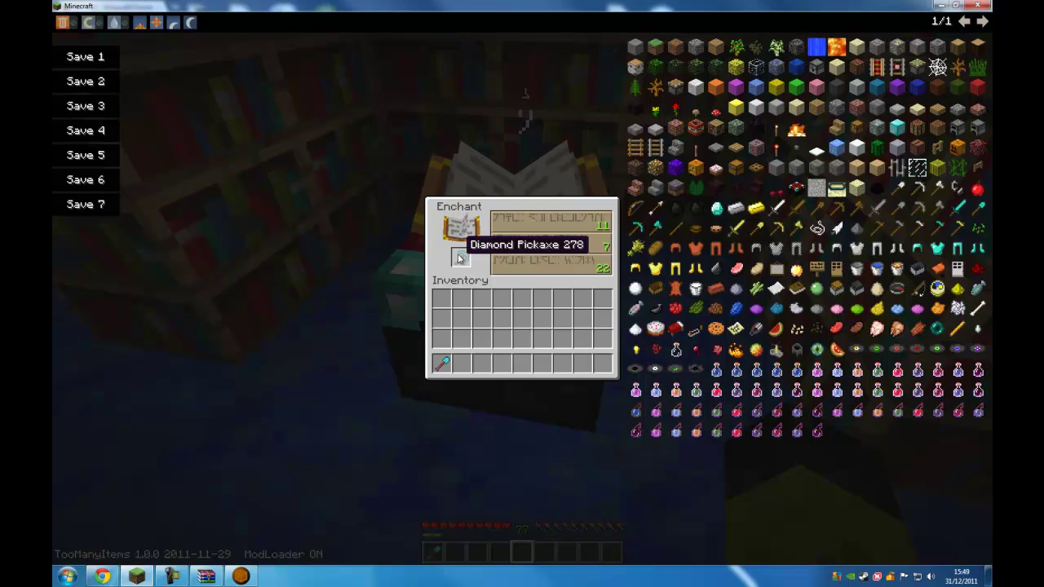
left_click(459, 258)
left_click(459, 259)
left_click(459, 259)
left_click(459, 258)
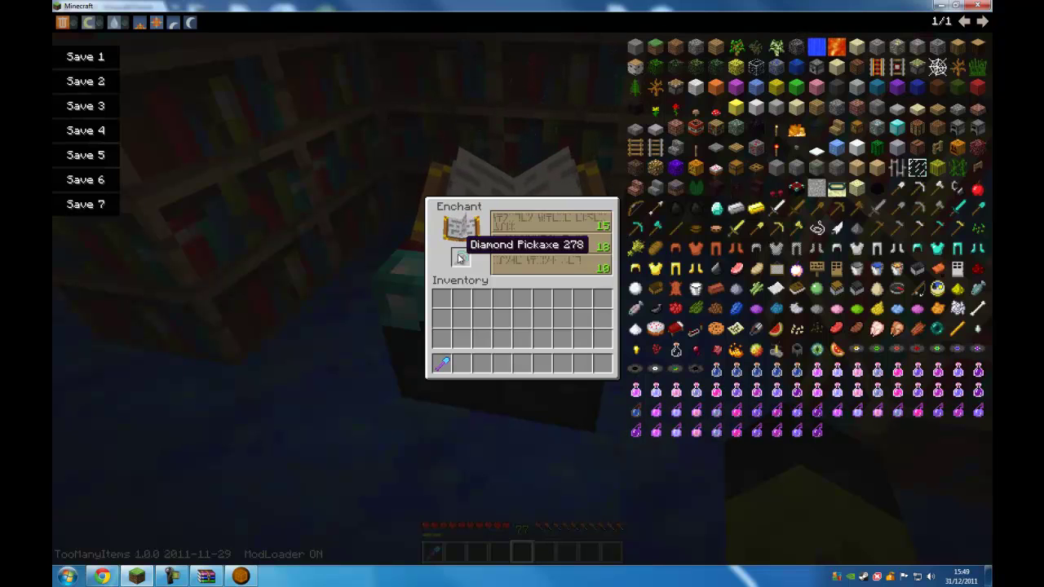
left_click(459, 258)
left_click(459, 258)
left_click(459, 259)
left_click(459, 258)
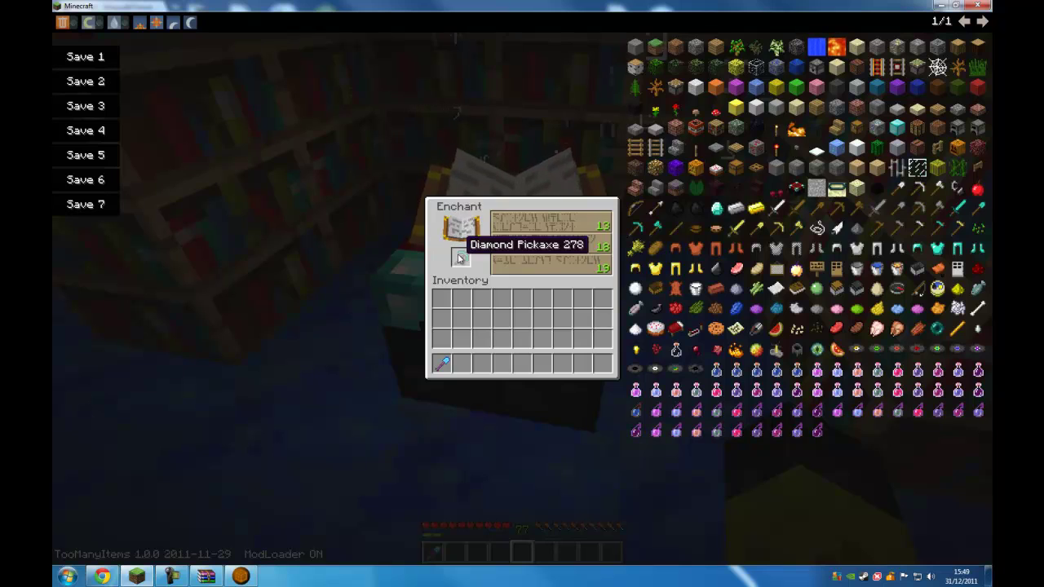
left_click(459, 258)
left_click(459, 258)
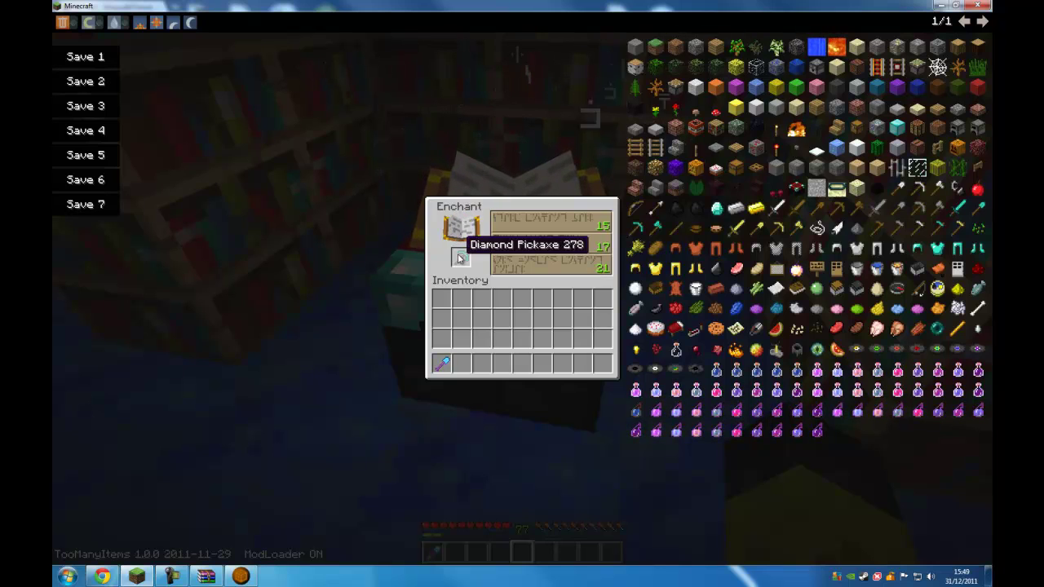
left_click(459, 259)
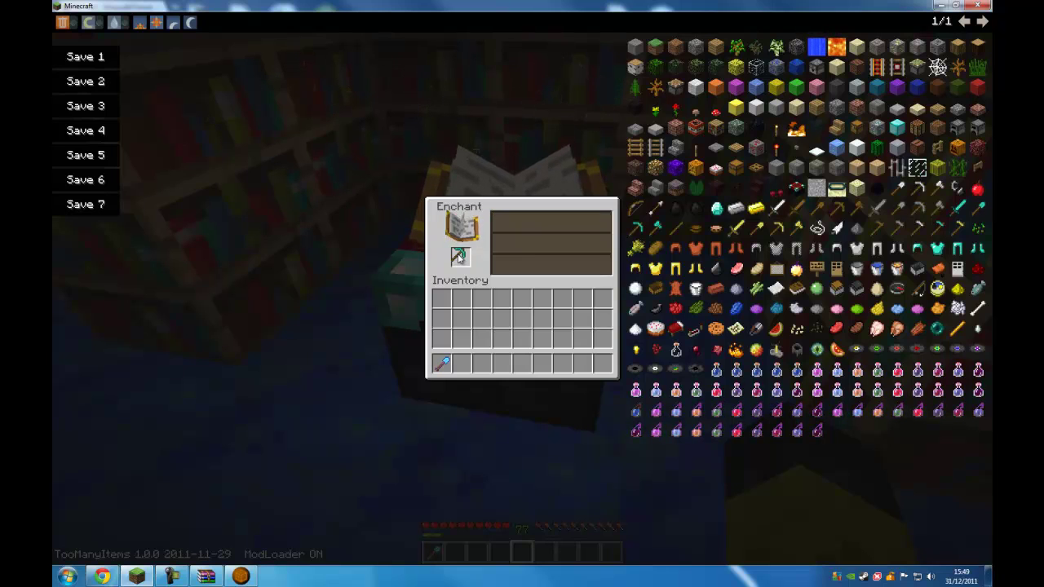
left_click(459, 259)
left_click(459, 259)
left_click(459, 258)
left_click(459, 259)
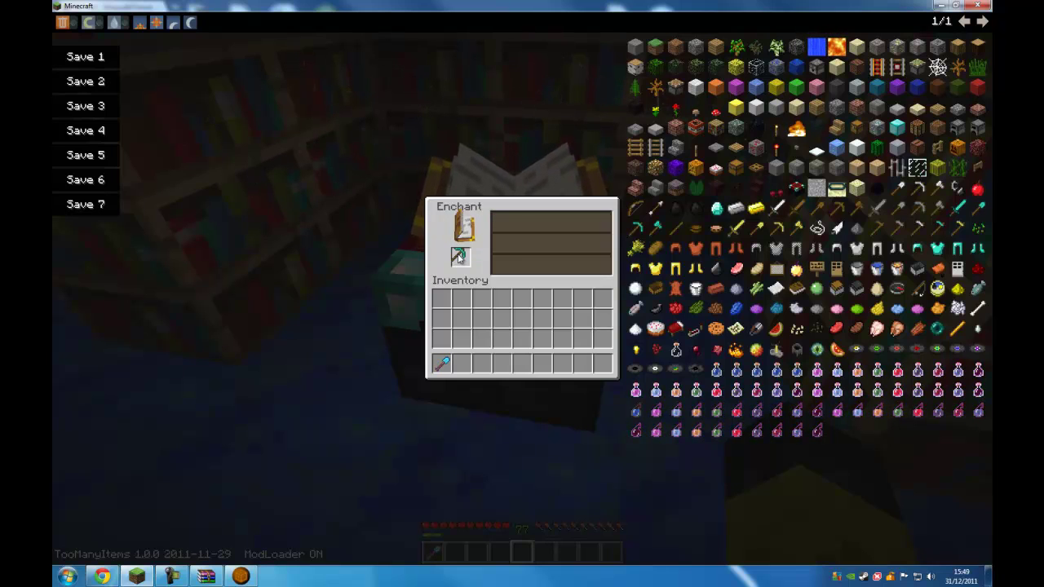
left_click(459, 259)
left_click(459, 258)
left_click(459, 259)
left_click(459, 259)
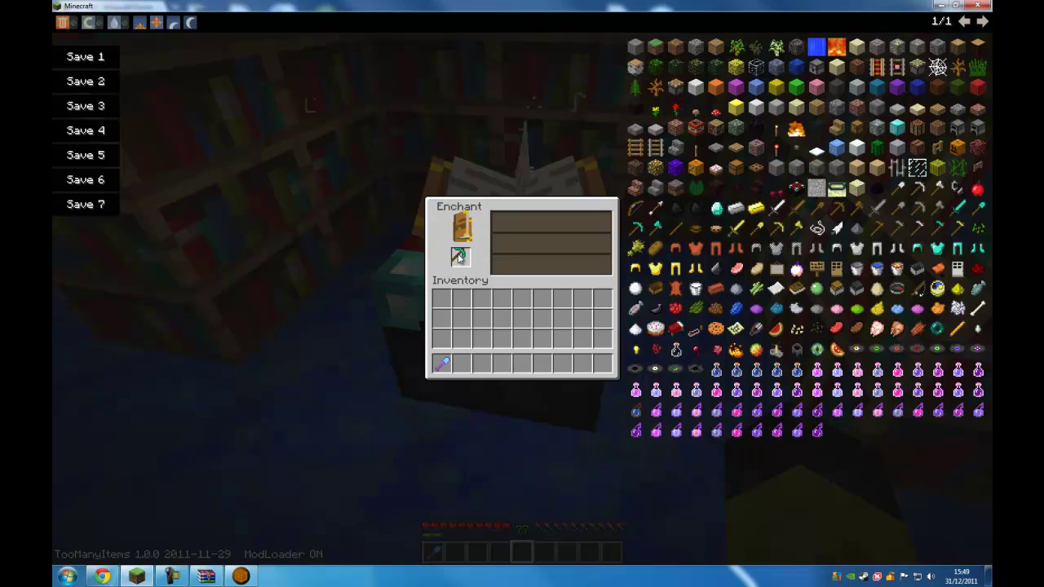
left_click(459, 258)
- Enchant the diamond pickaxe with the third option, move it to the second hotbar slot and close the enchanting table
left_click(558, 269)
mouse_move(460, 257)
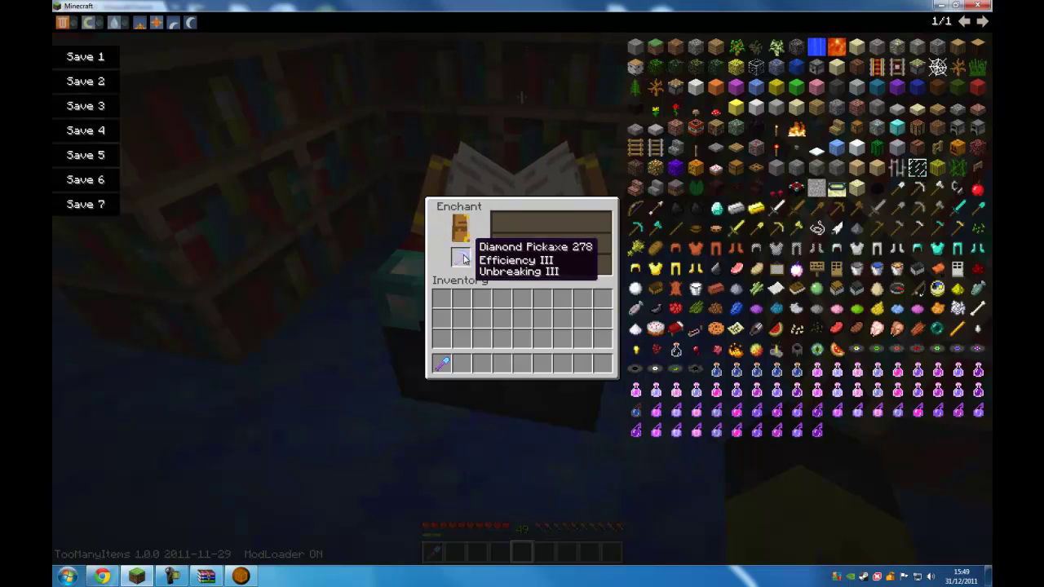
left_click(461, 257)
left_click(486, 363)
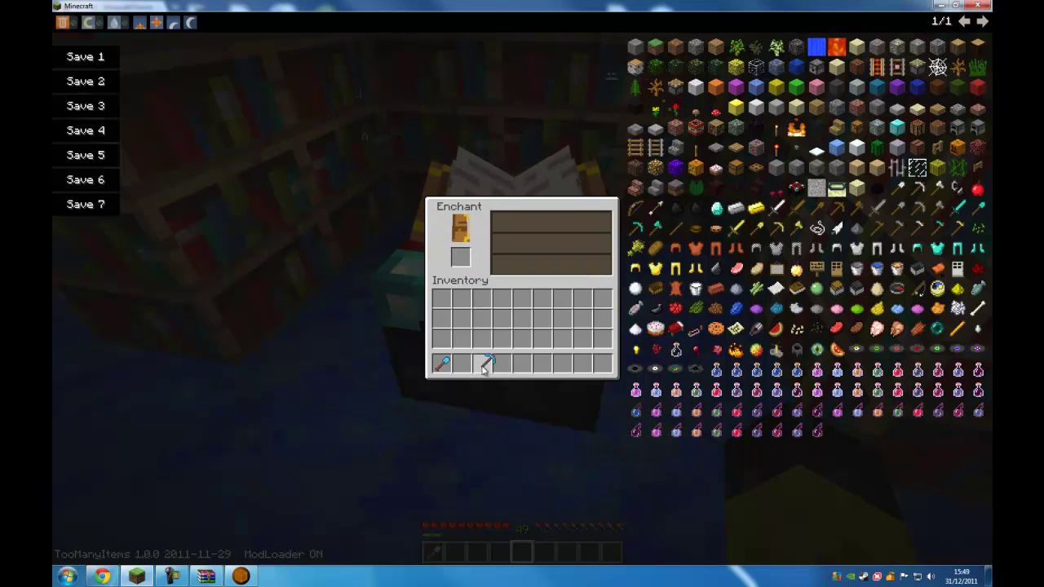
key("Escape")
- Hold the enchanted pickaxe and walk out of the house through the wooden door onto the grass
key("2")
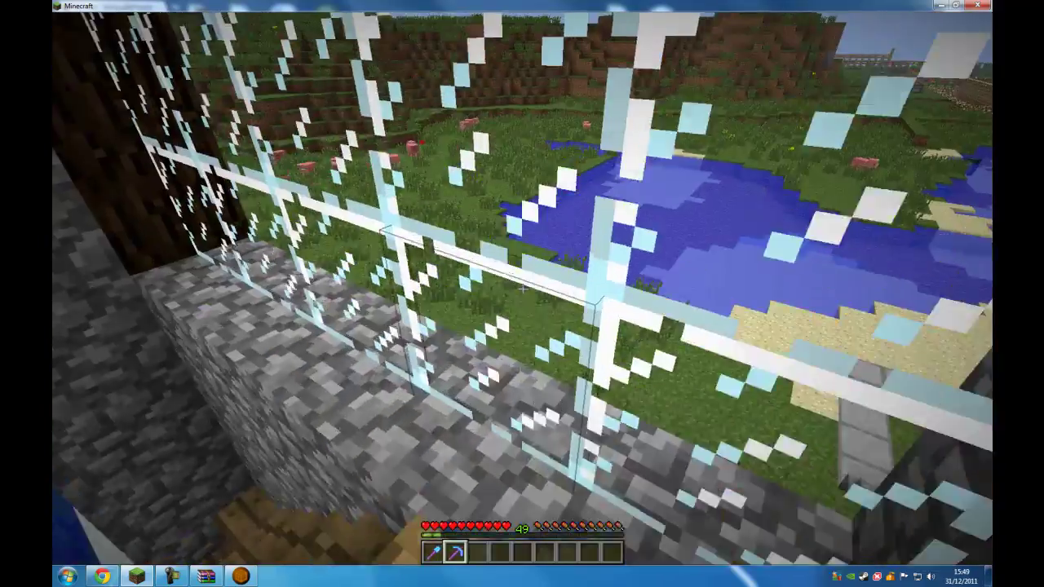
key("w")
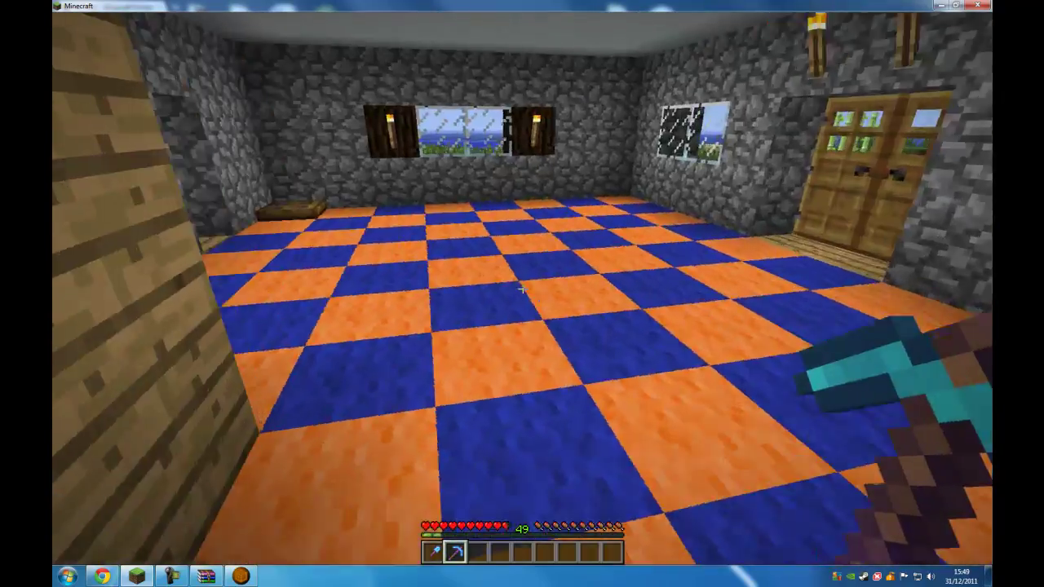
key("w")
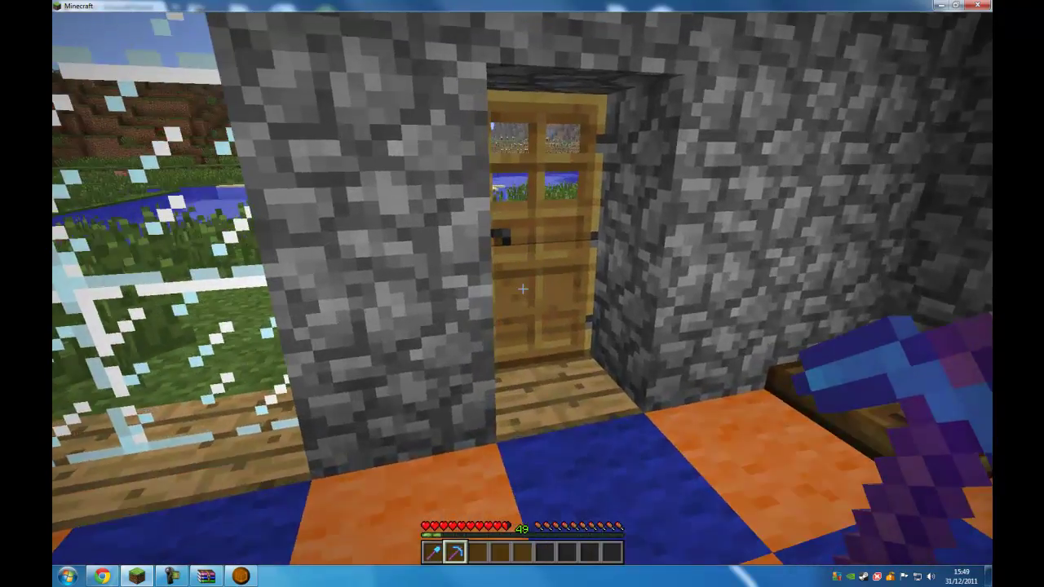
right_click(522, 287)
key("w")
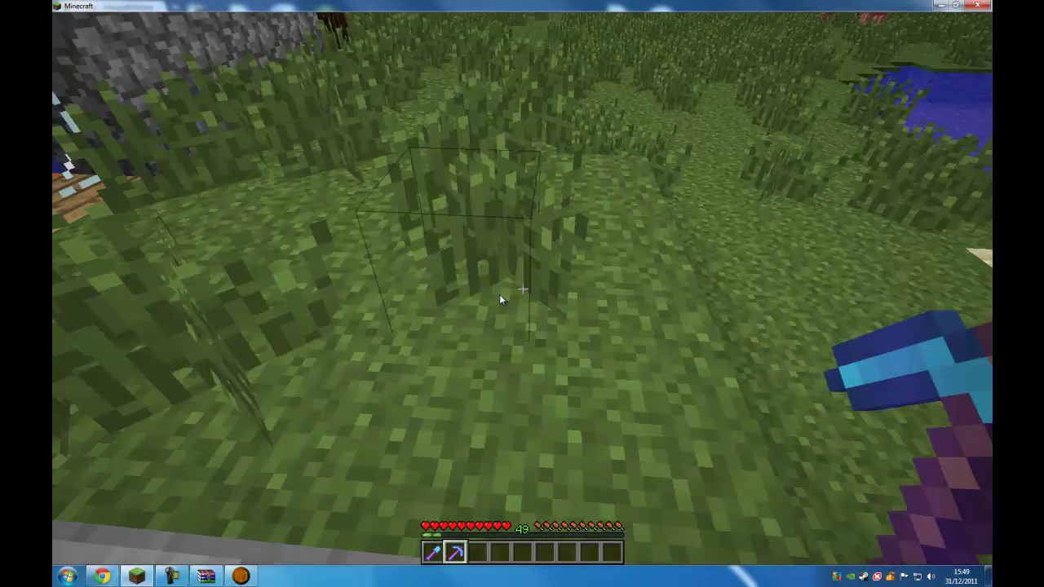
- Inspect the enchantments on the diamond pickaxe and the diamond shovel in the inventory
key("e")
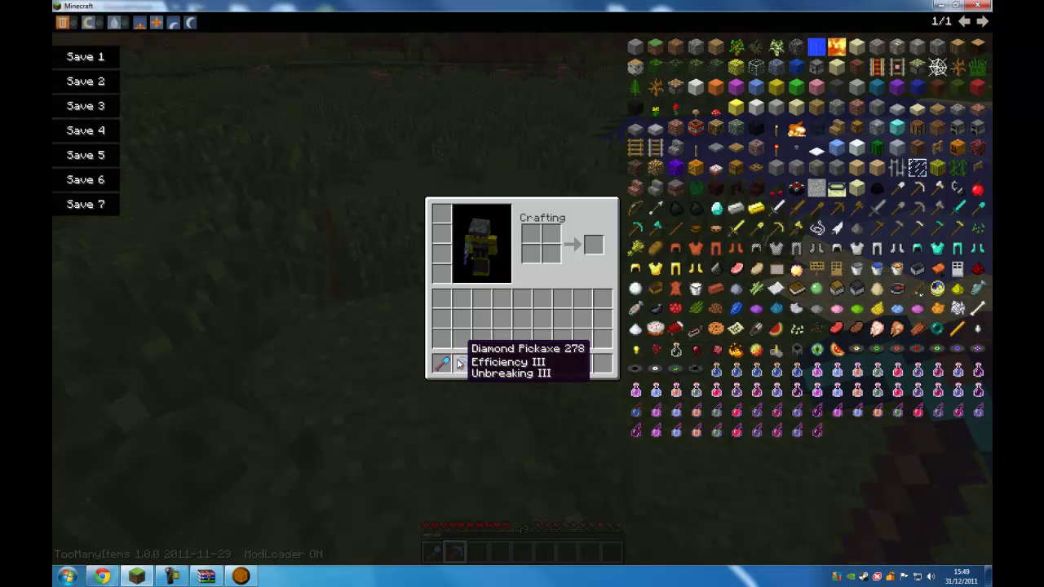
key("2")
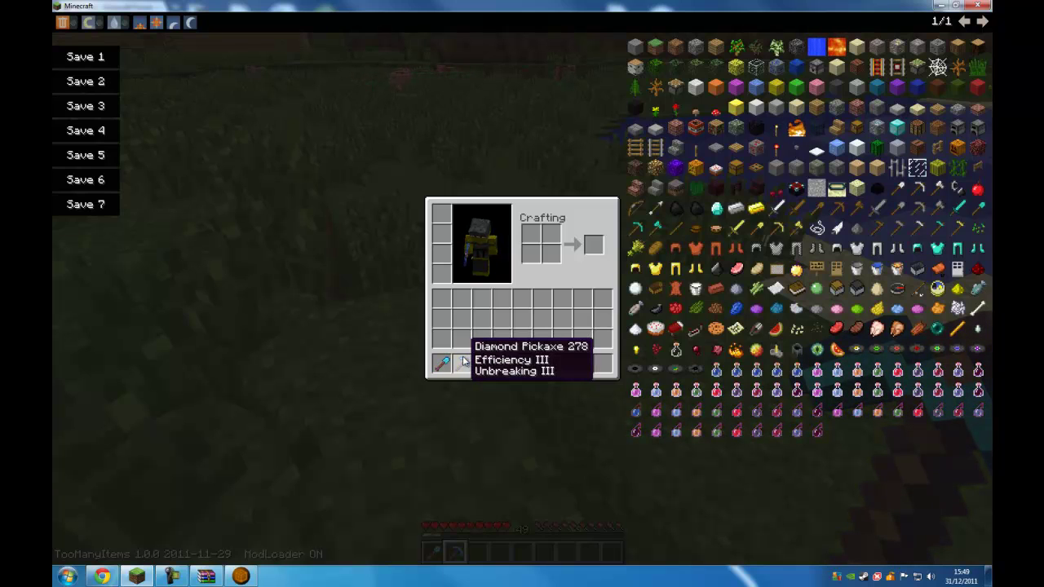
key("e")
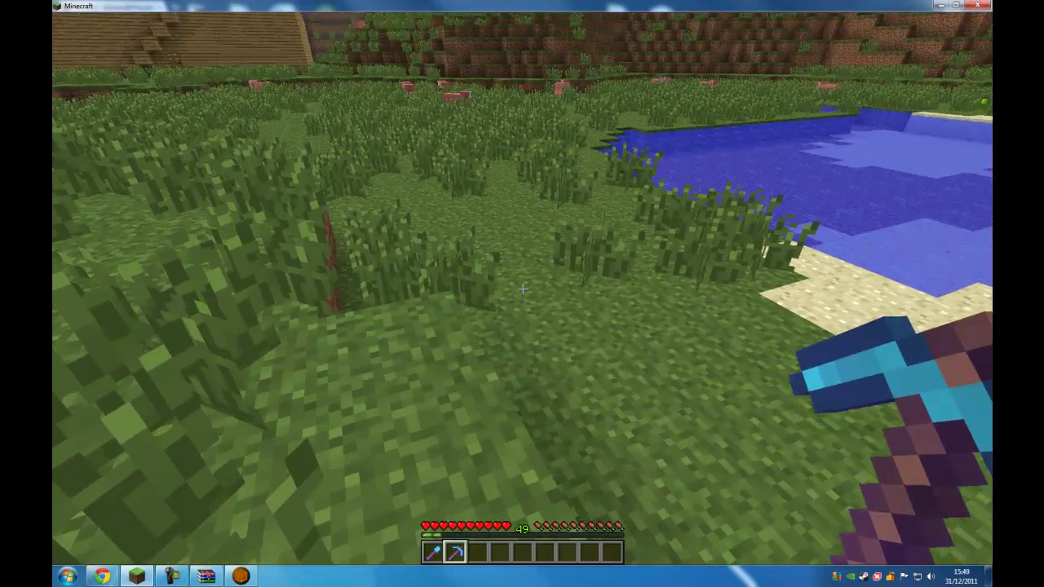
key("2")
key("e")
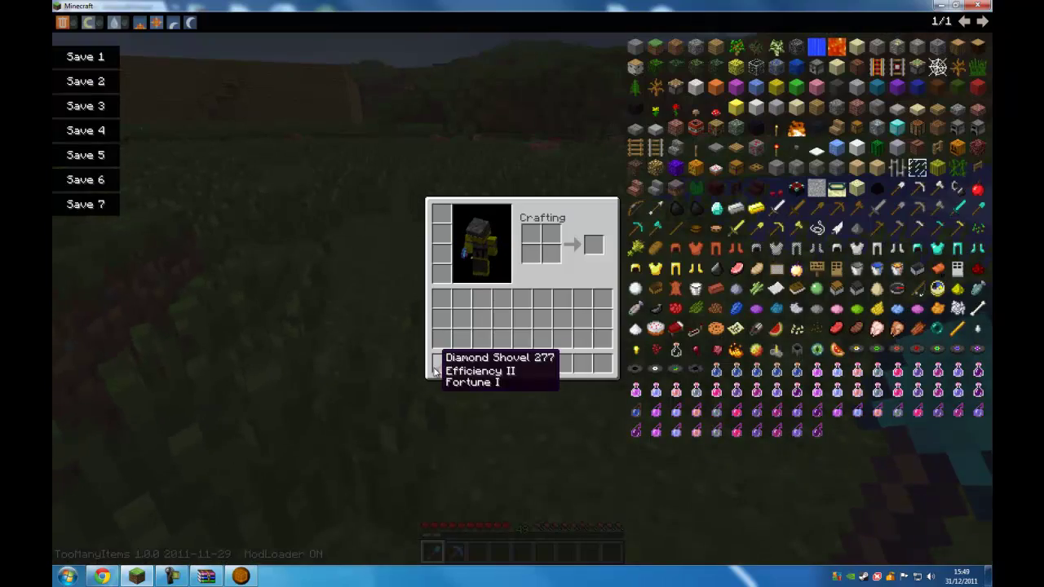
key("e")
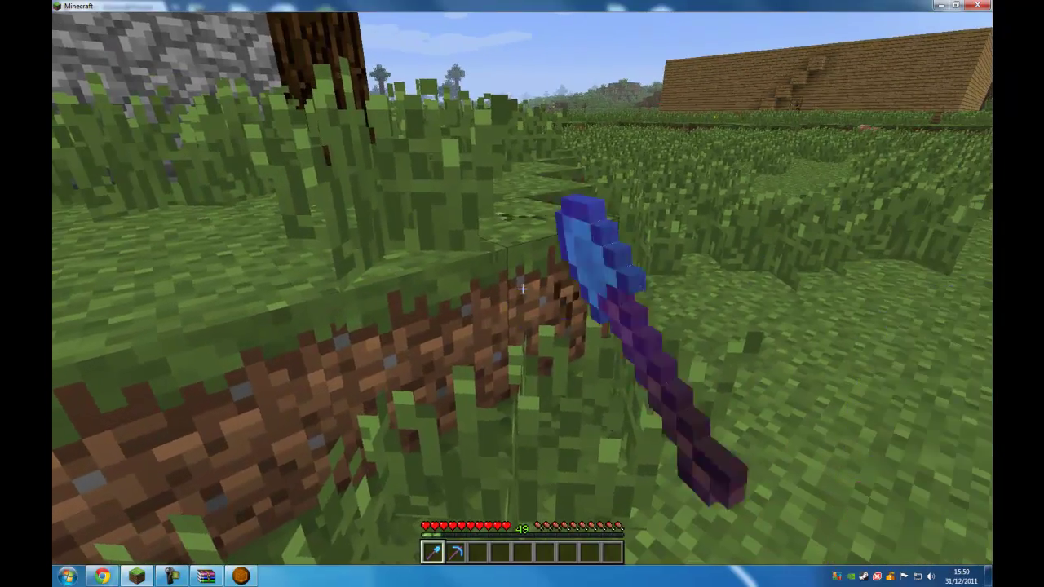
- Dig out grass and dirt blocks near the house with the enchanted diamond shovel and collect the dirt
left_click_drag(522, 288, 522, 288)
key("w")
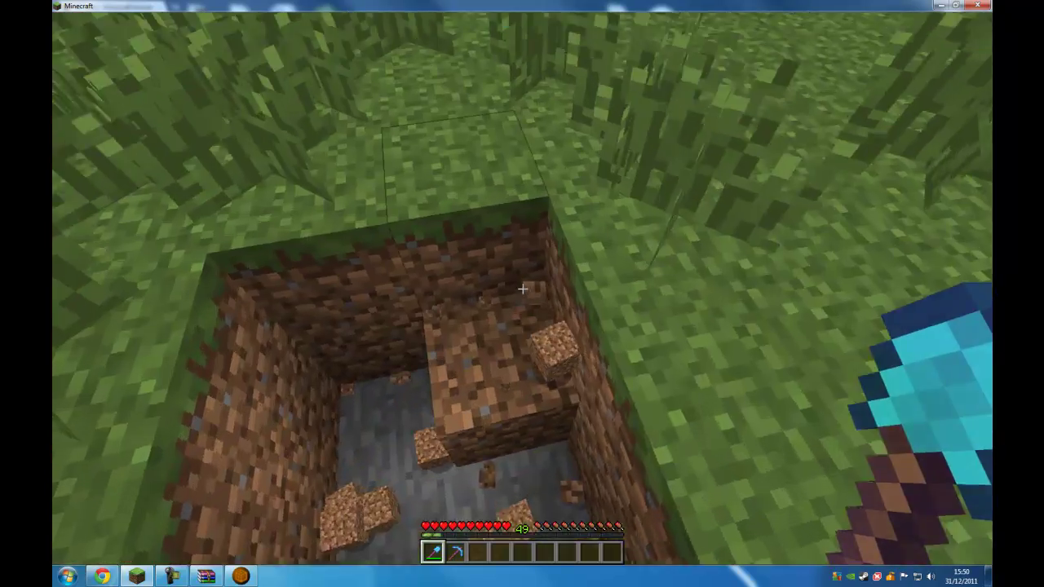
key("space")
key("w")
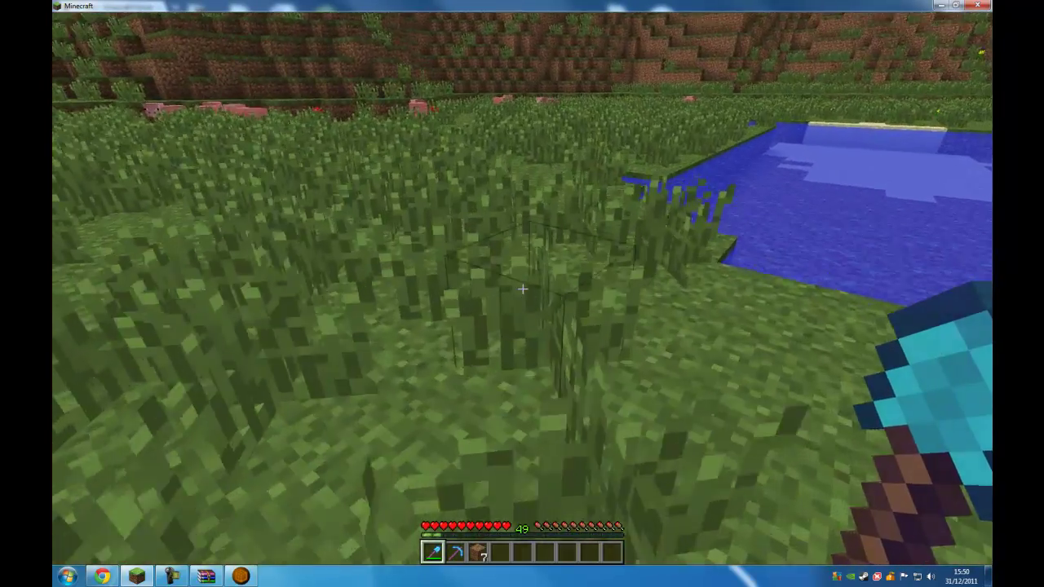
left_click_drag(522, 288, 522, 288)
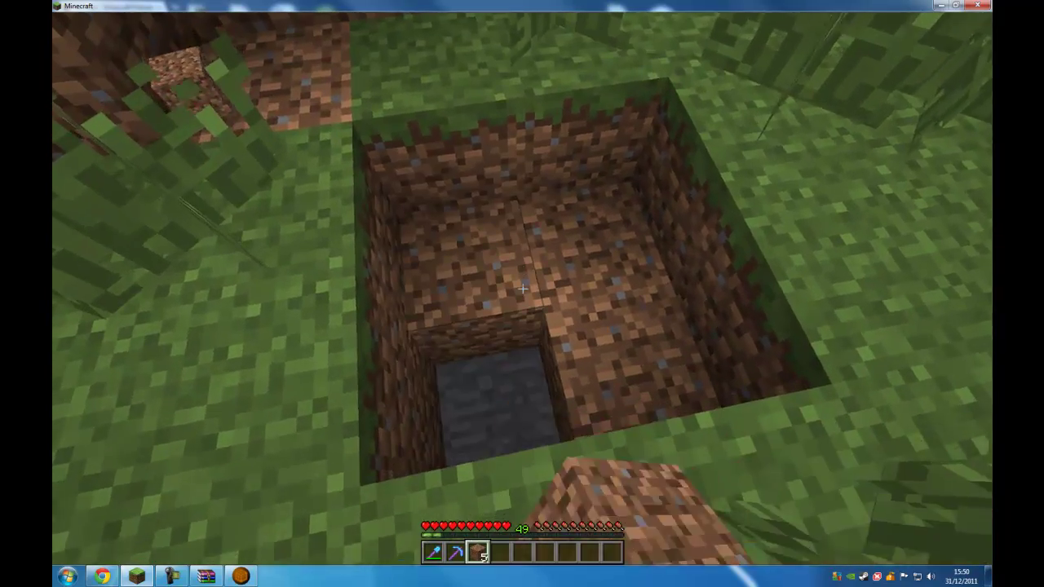
- Fill the dug holes with the collected dirt blocks and walk back into the house
right_click(521, 288)
right_click(522, 288)
right_click(522, 289)
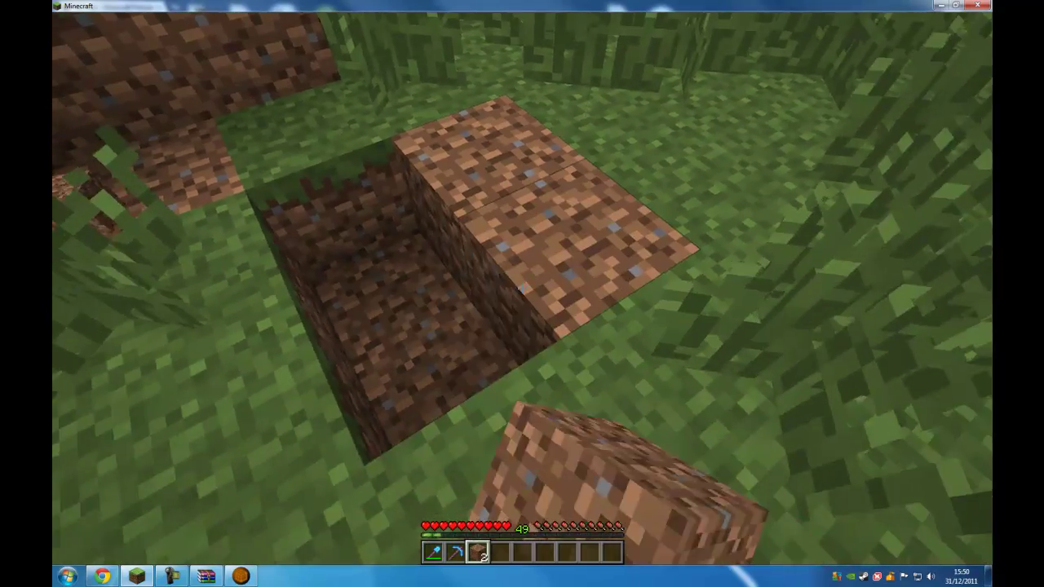
right_click(522, 288)
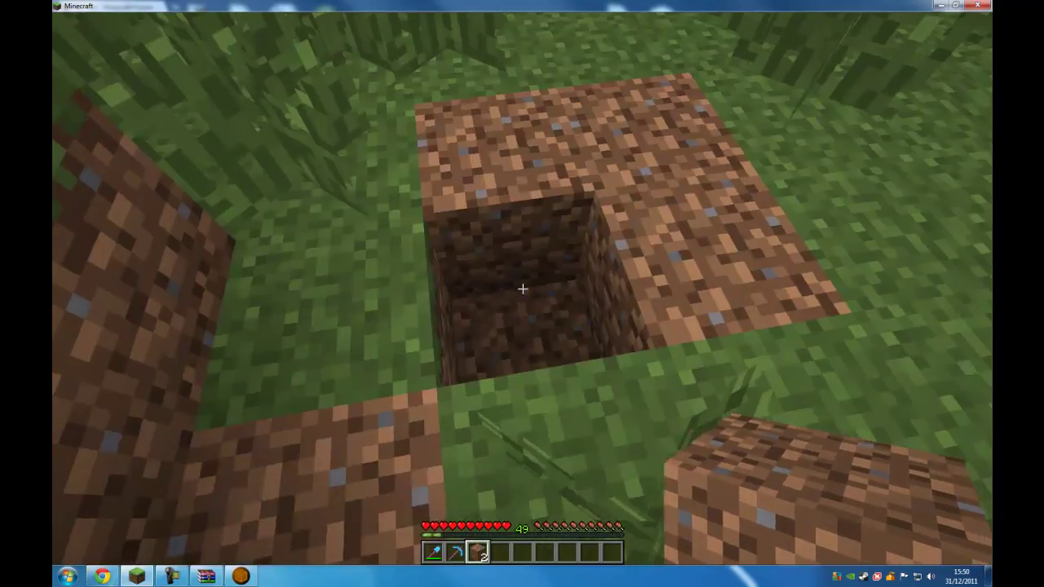
right_click(522, 289)
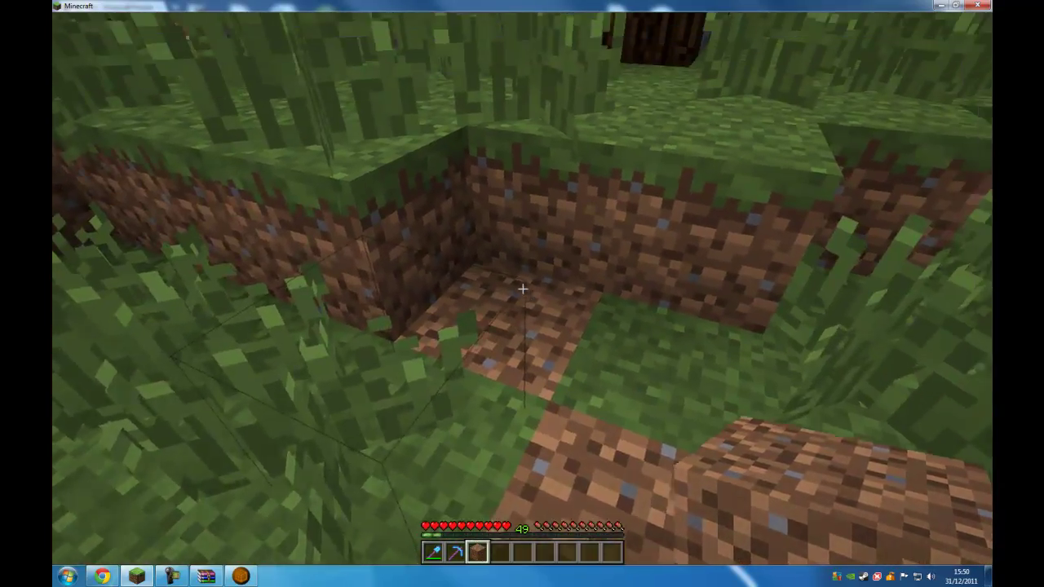
right_click(522, 289)
key("w")
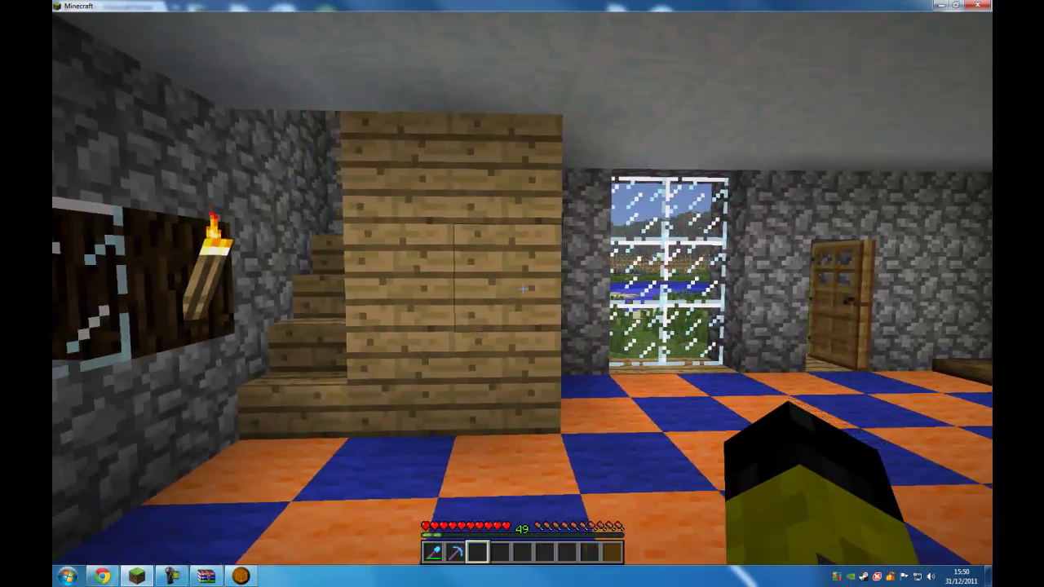
key("w")
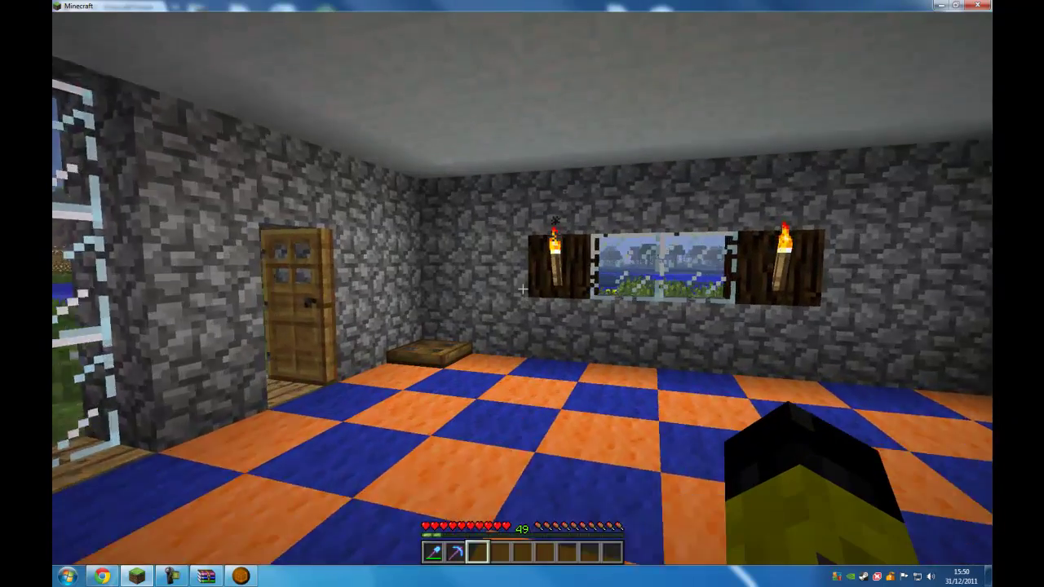